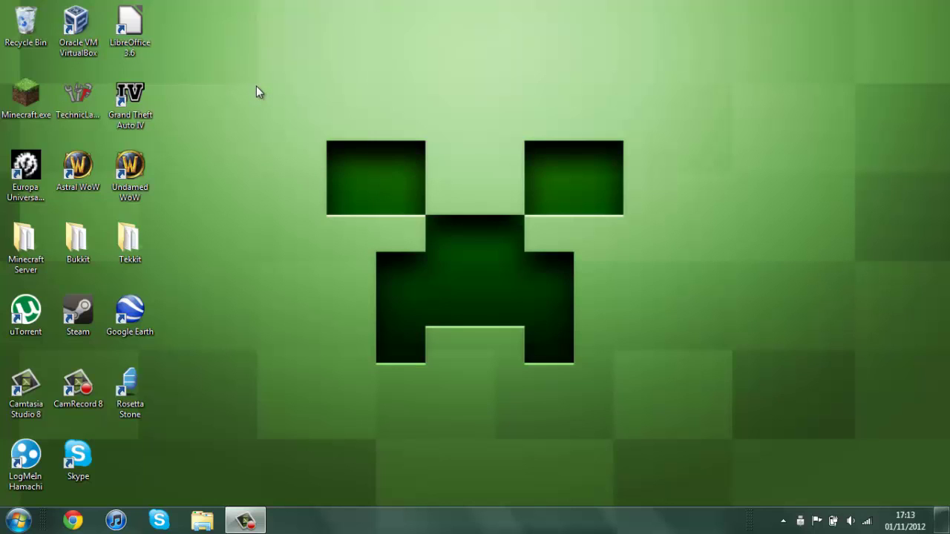
Launch Chrome and load minecraft.net from the address bar.
drag(258, 82, 732, 444)
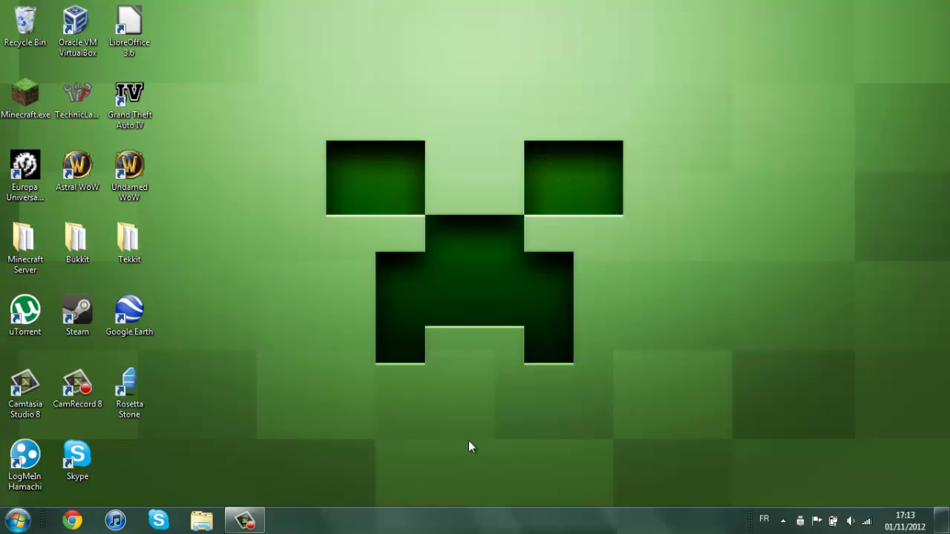
click(72, 521)
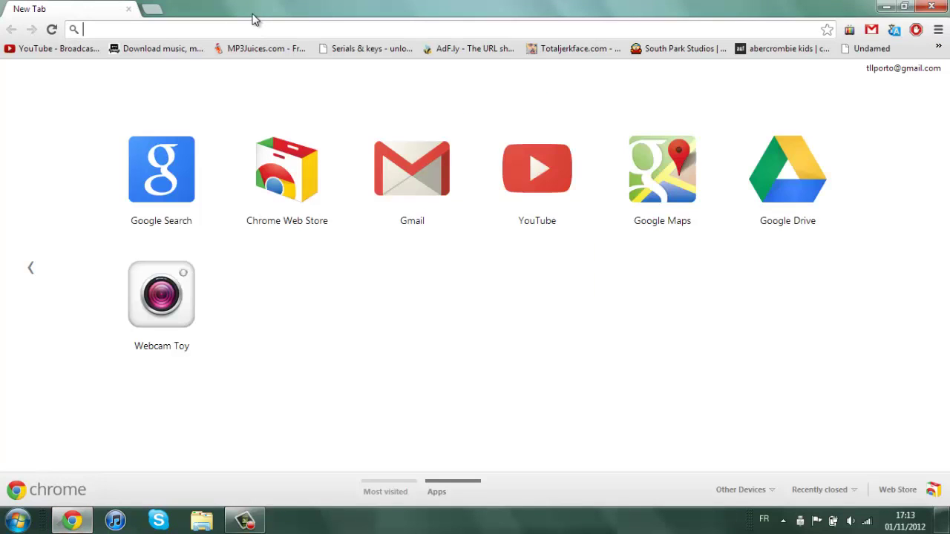
text(min)
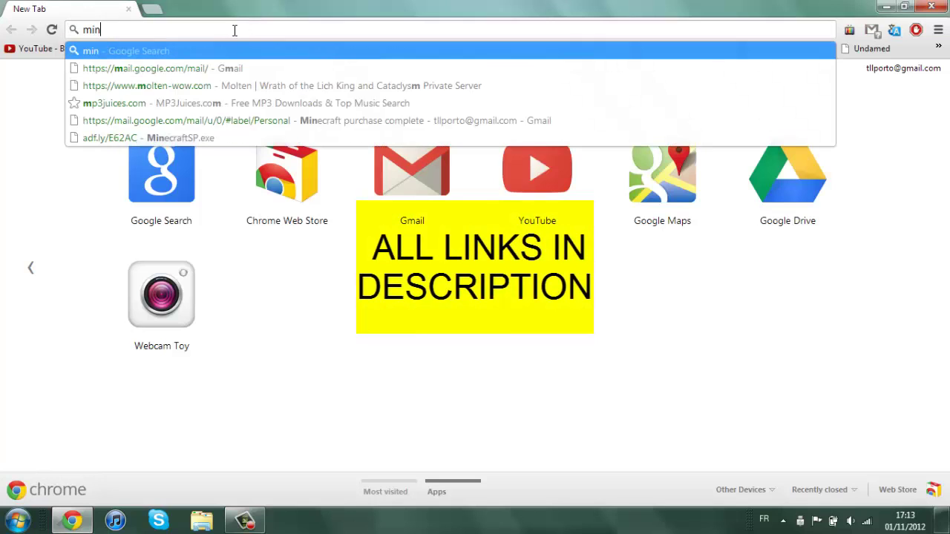
text(e)
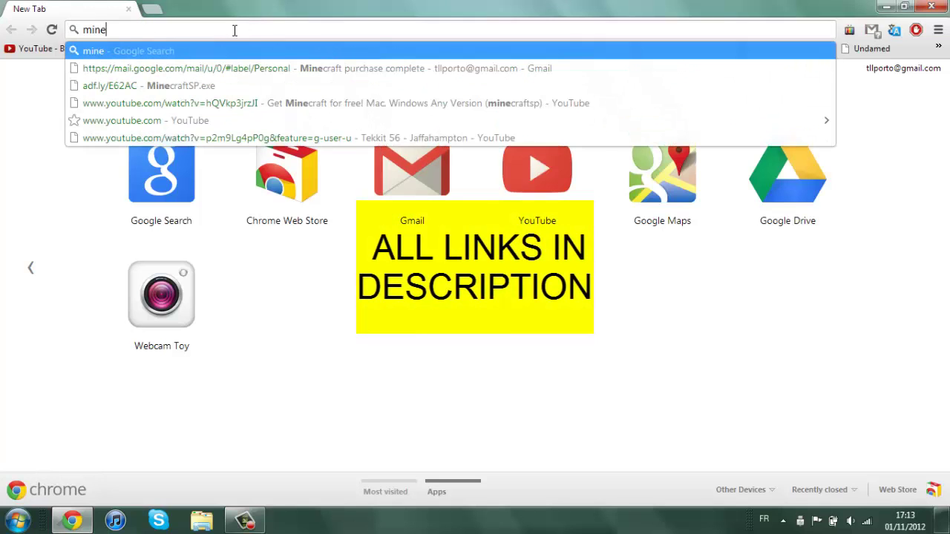
text(craft.ne)
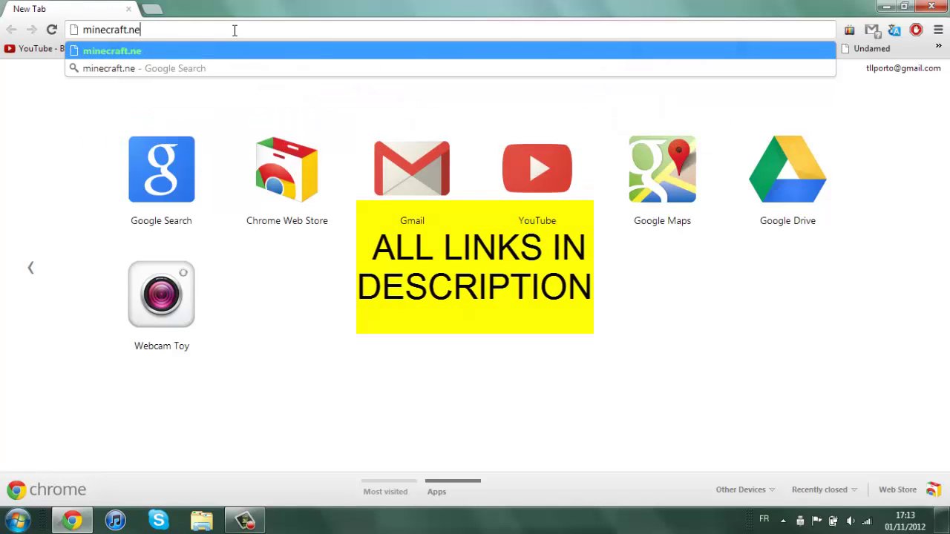
text(t)
key(Return)
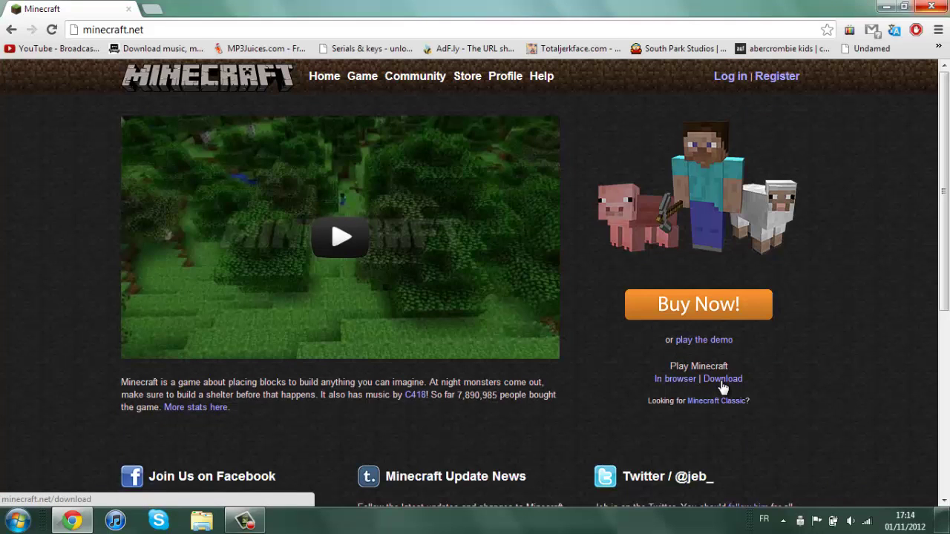
Open the Minecraft download page, highlight the Multiplayer Server section, then show the desktop.
click(722, 380)
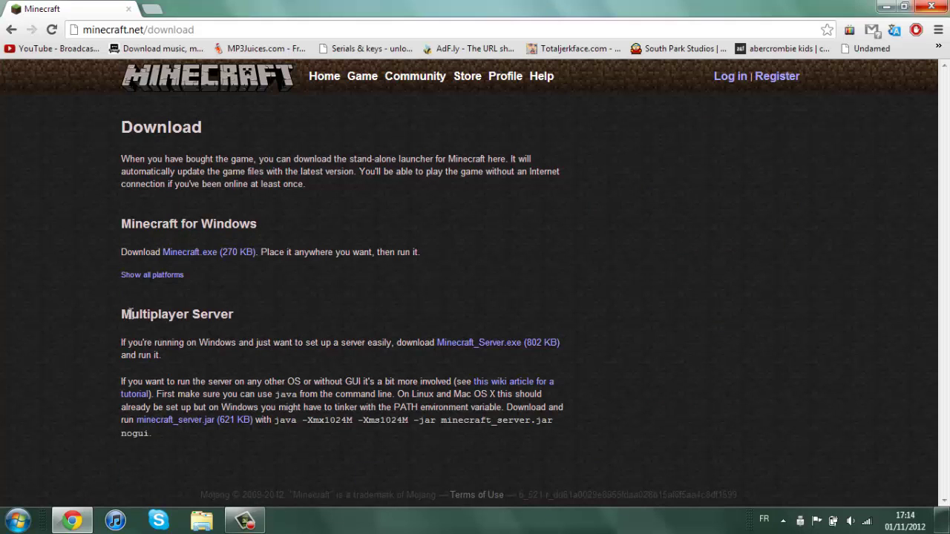
drag(130, 314, 221, 321)
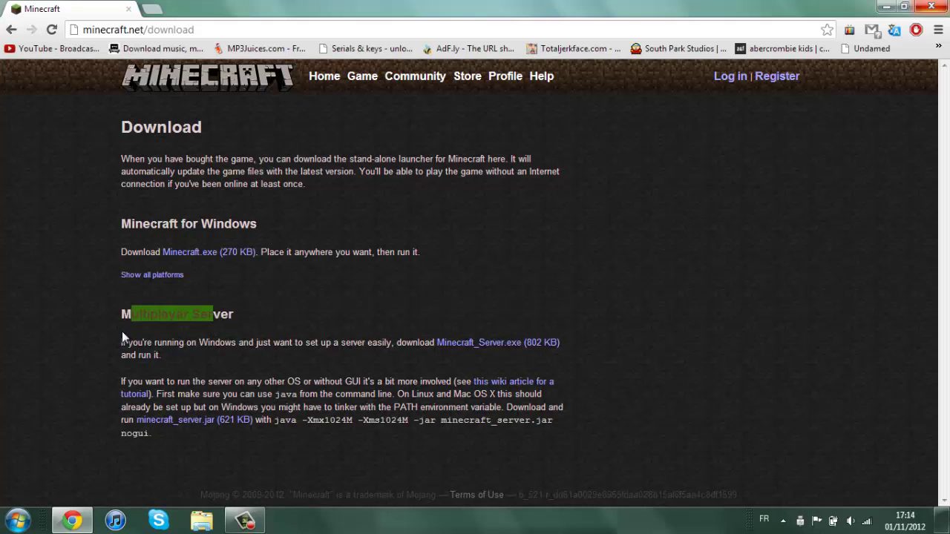
drag(138, 340, 147, 341)
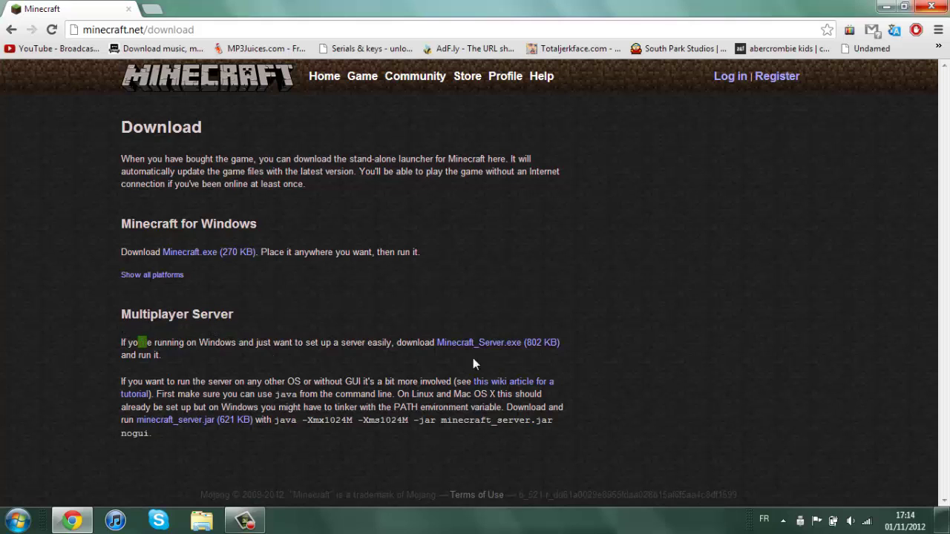
click(358, 339)
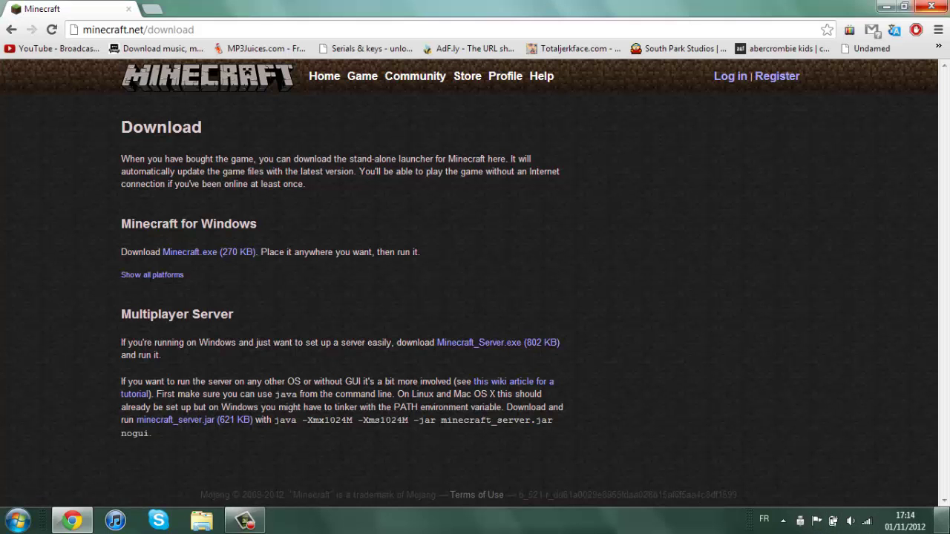
click(942, 519)
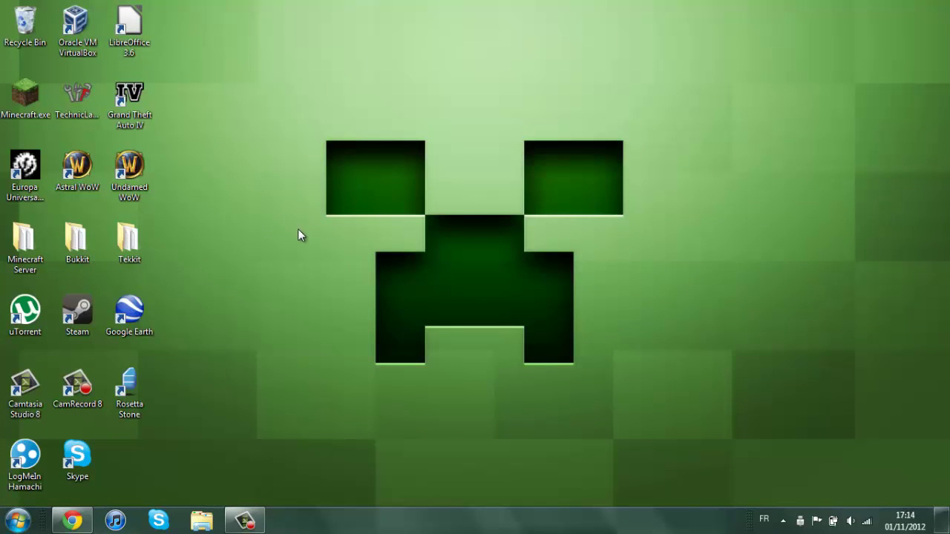
Briefly open the Documents library in File Explorer, then close it again.
right_click(279, 244)
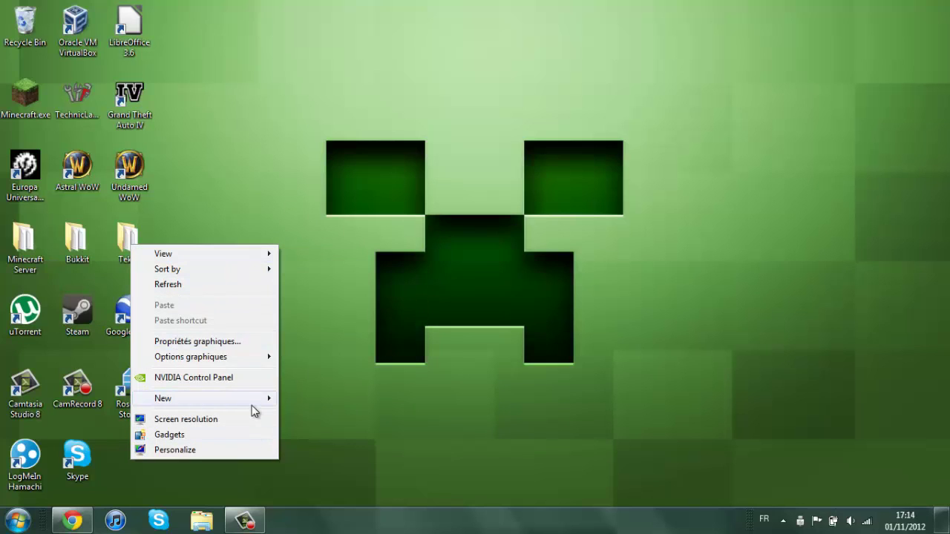
click(211, 216)
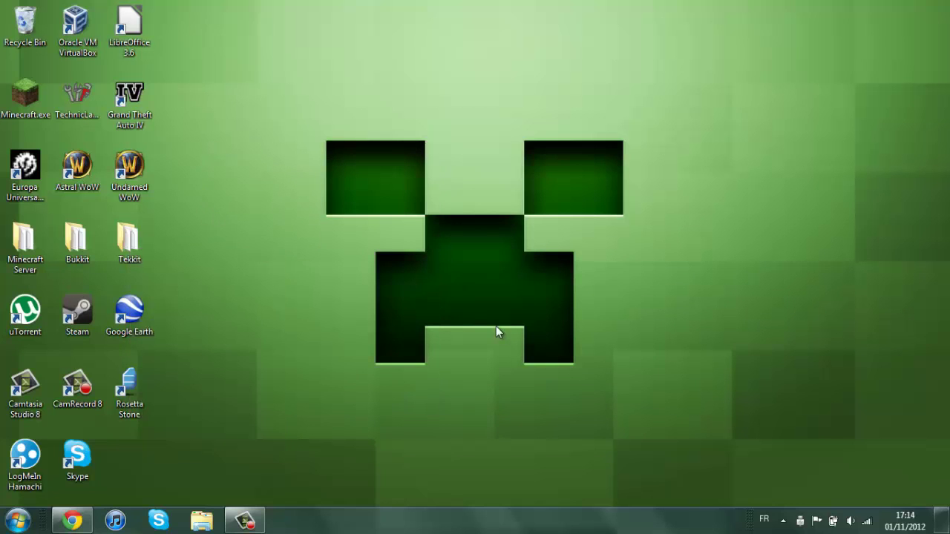
click(201, 520)
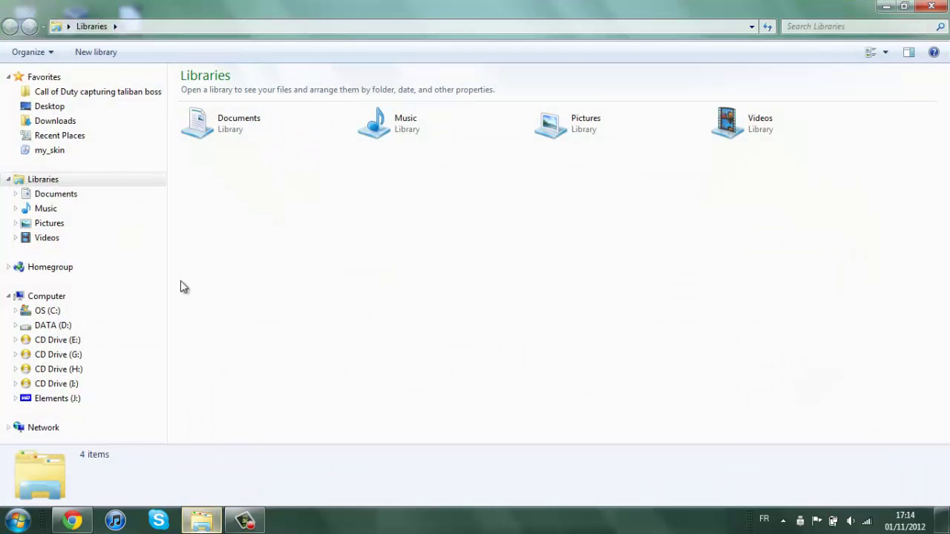
click(249, 134)
double_click(271, 138)
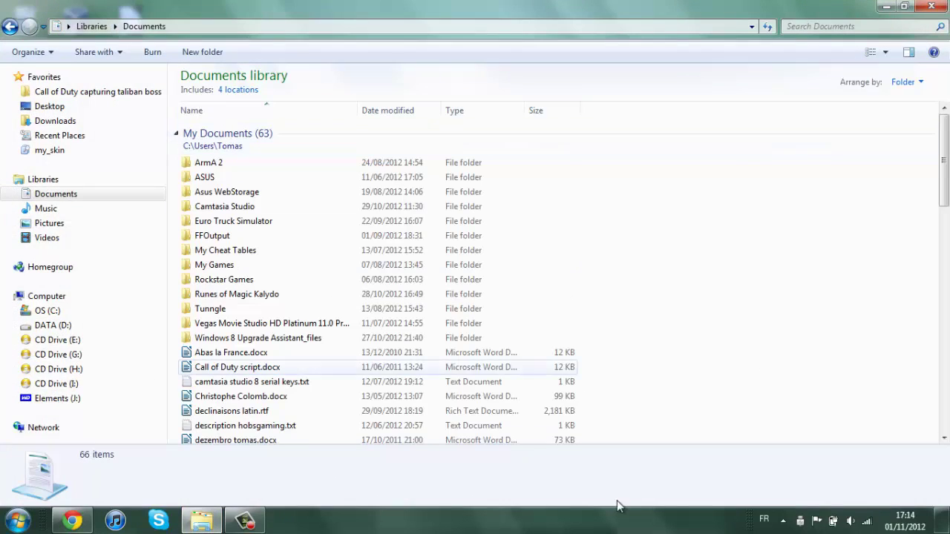
click(932, 6)
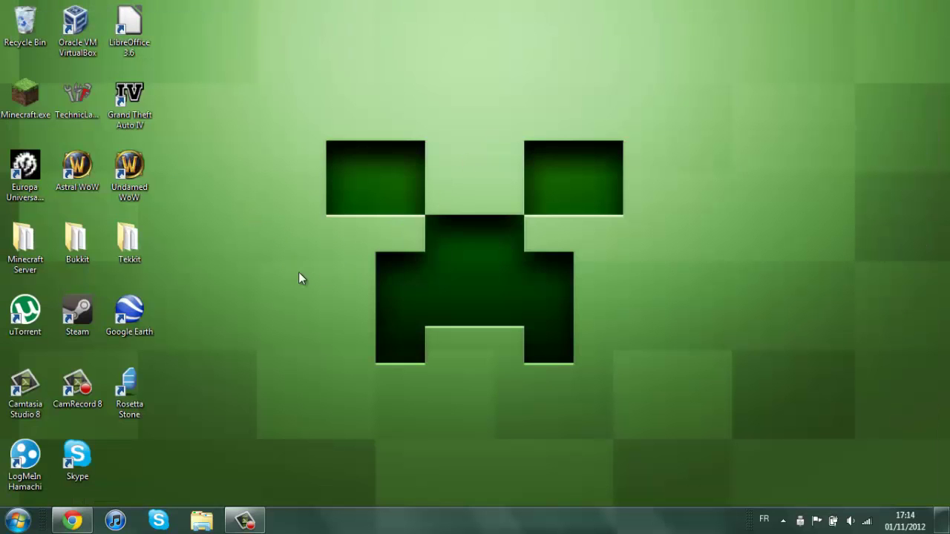
Create a new desktop folder named 'server tutorial'.
right_click(242, 229)
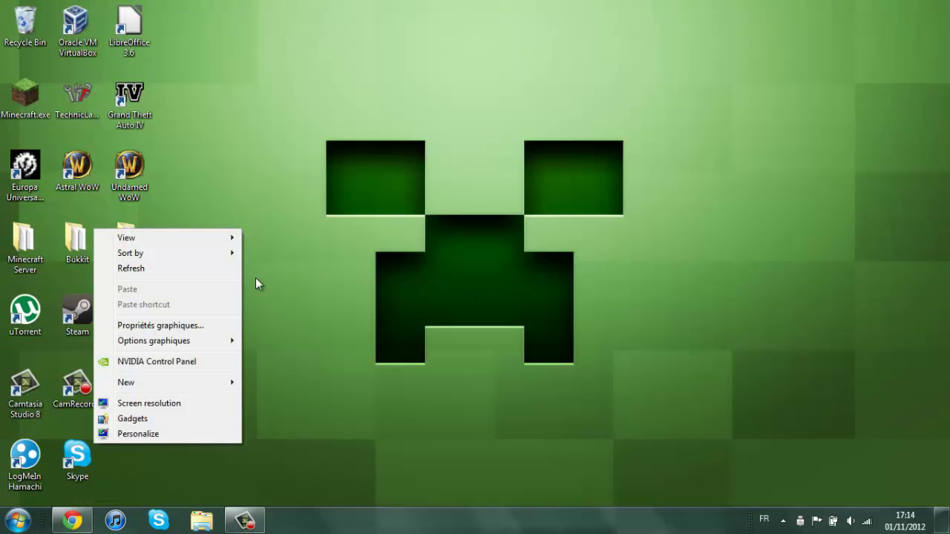
mouse_move(214, 386)
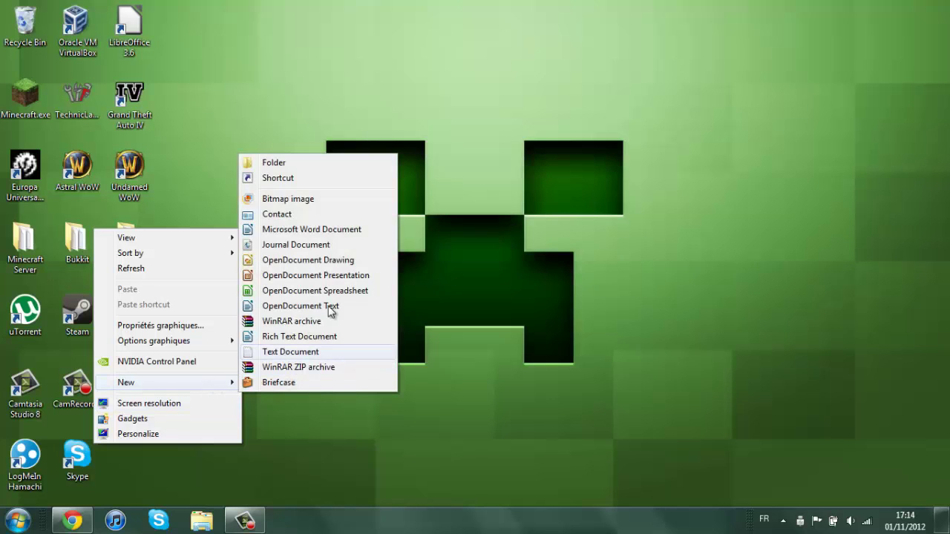
click(316, 162)
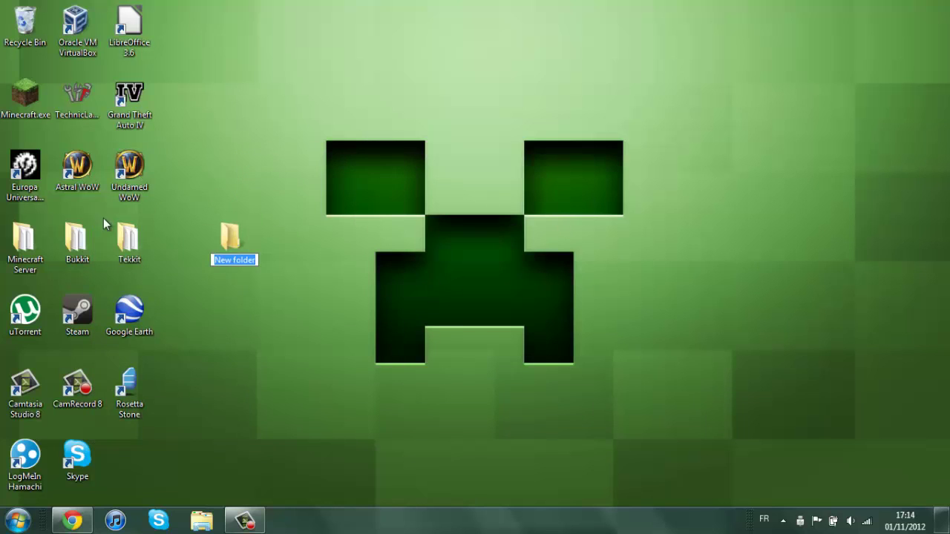
key(BackSpace)
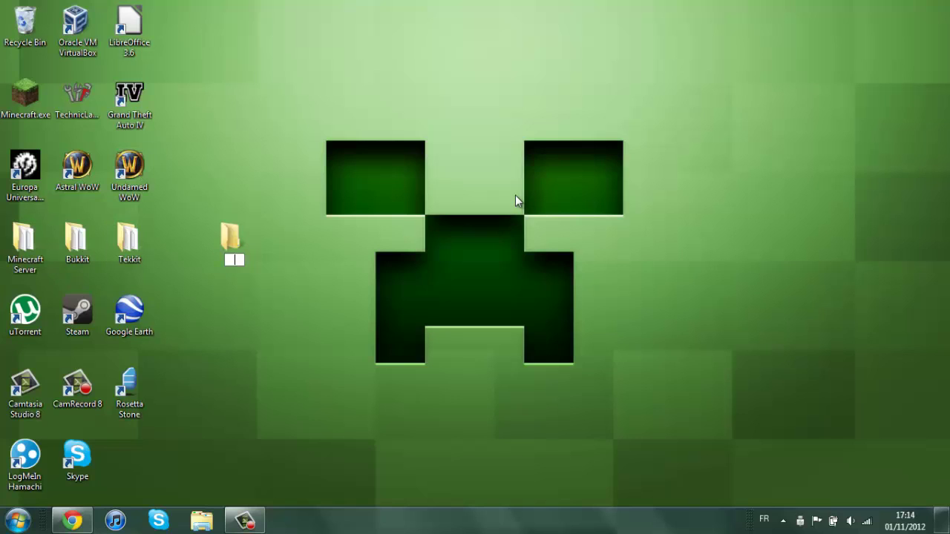
text(server tutorial)
key(Return)
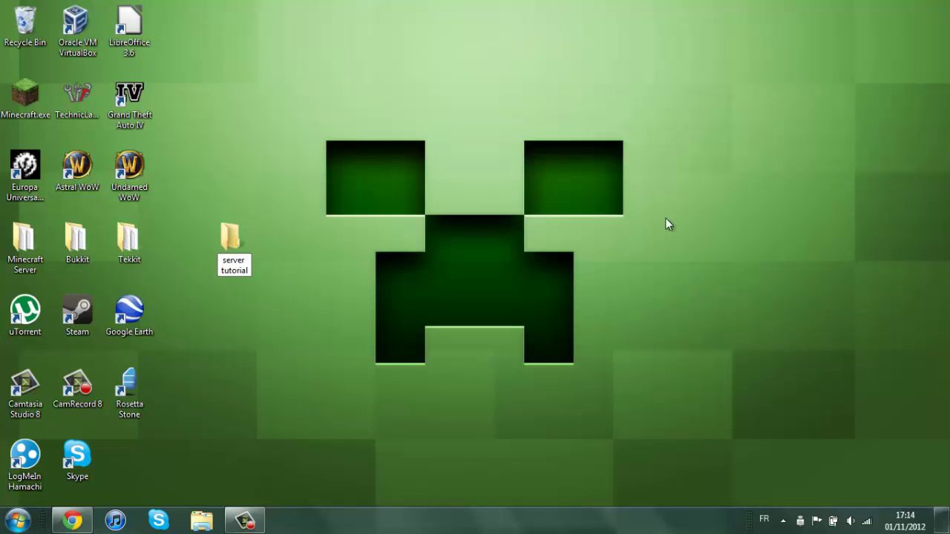
click(491, 221)
Download Minecraft_Server.exe and save it into the desktop 'server tutorial' folder.
click(72, 520)
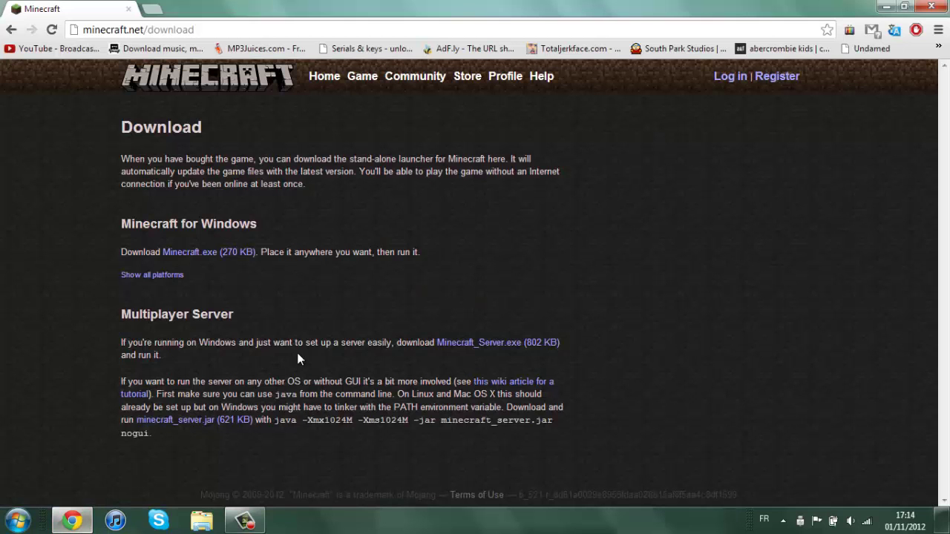
click(490, 343)
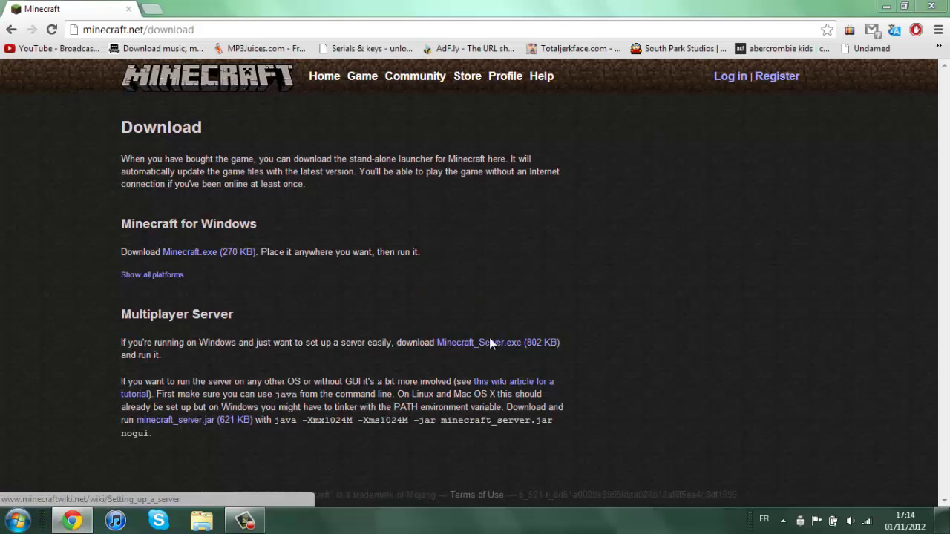
key(Return)
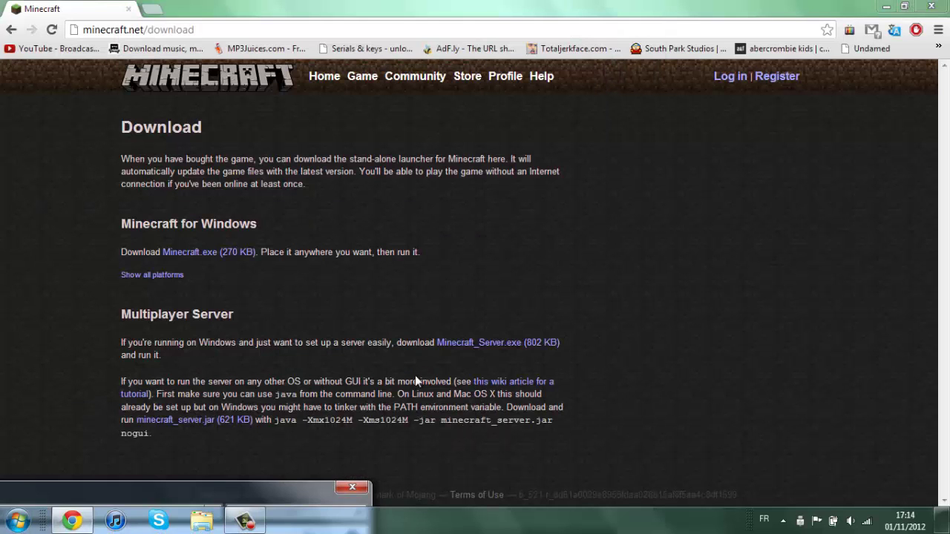
click(288, 494)
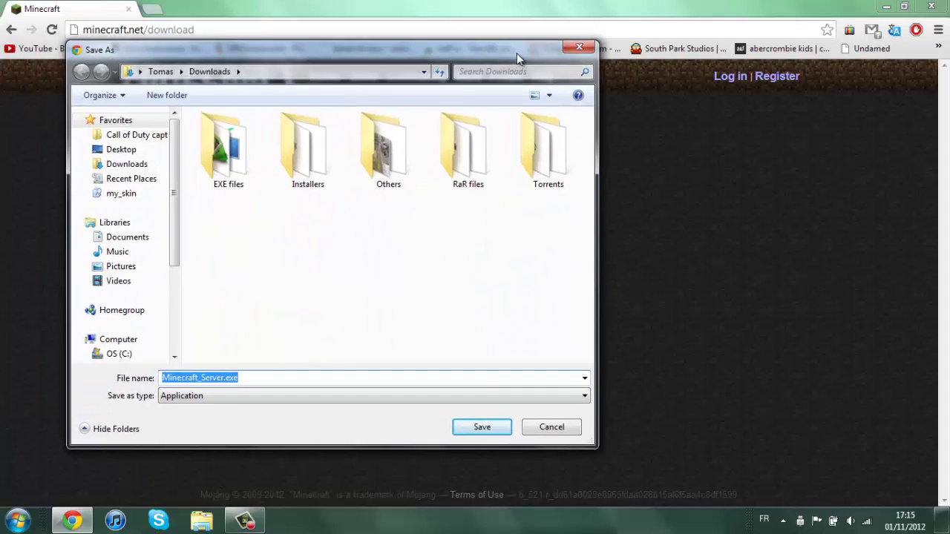
click(146, 153)
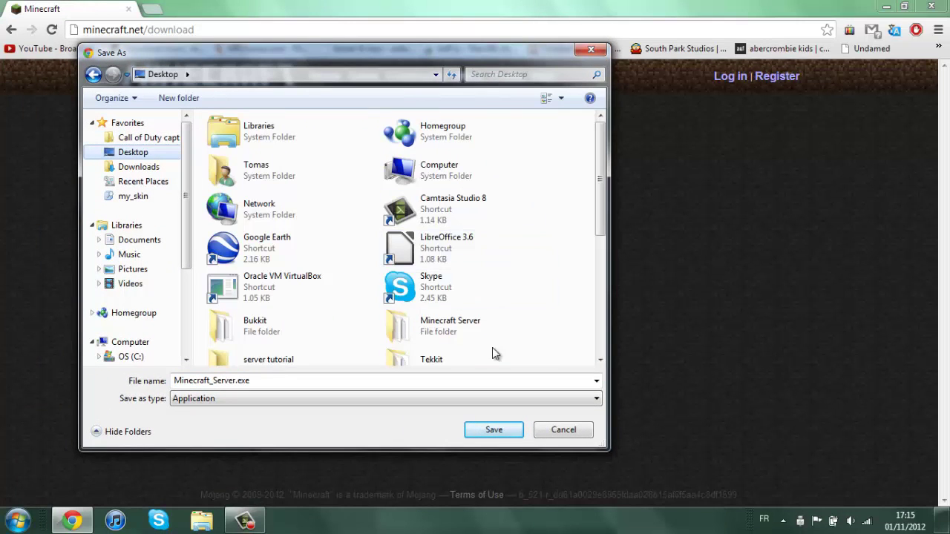
click(334, 358)
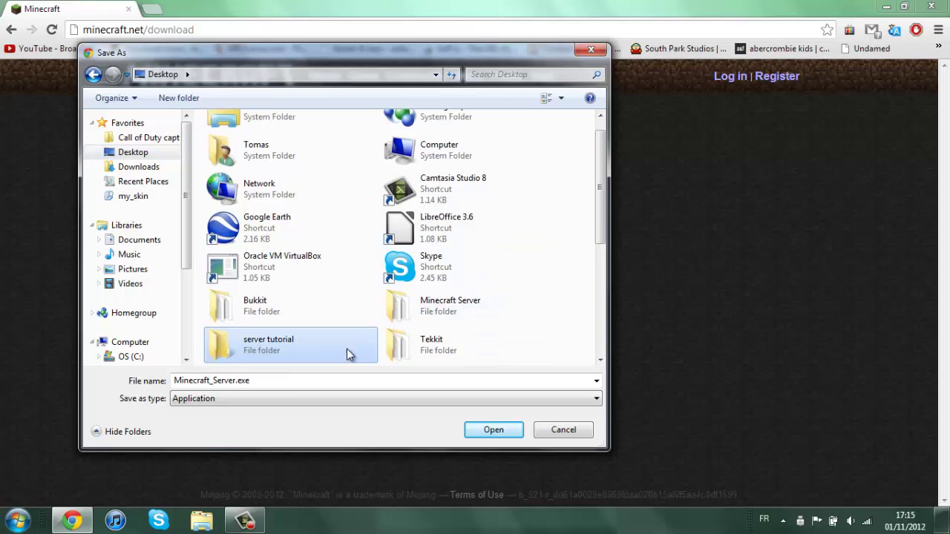
click(493, 437)
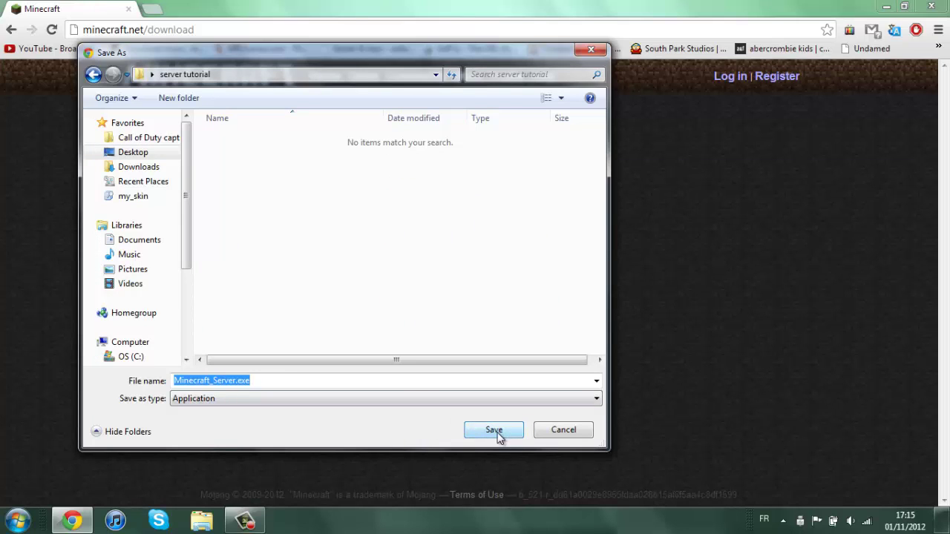
click(495, 433)
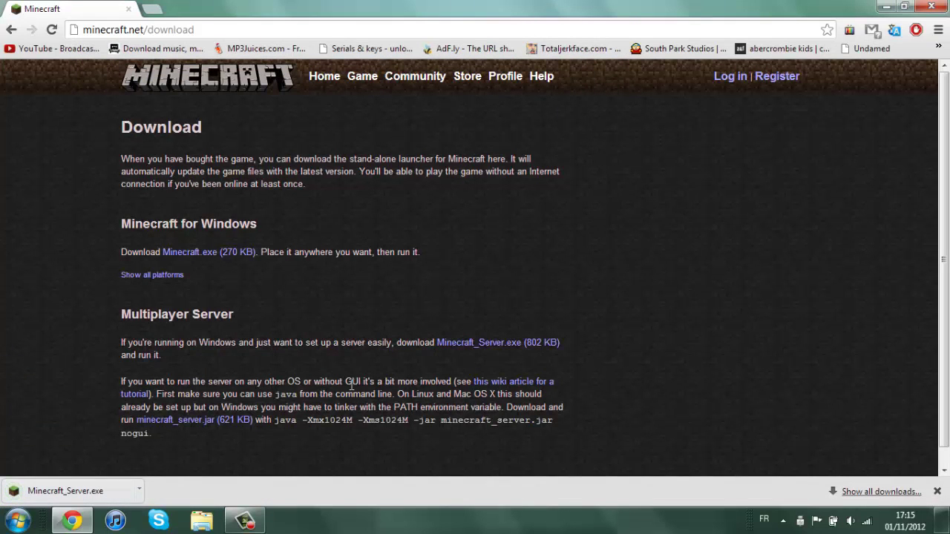
Search 'hamachi download' in a new tab and open the LogMeIn Hamachi download page.
click(156, 13)
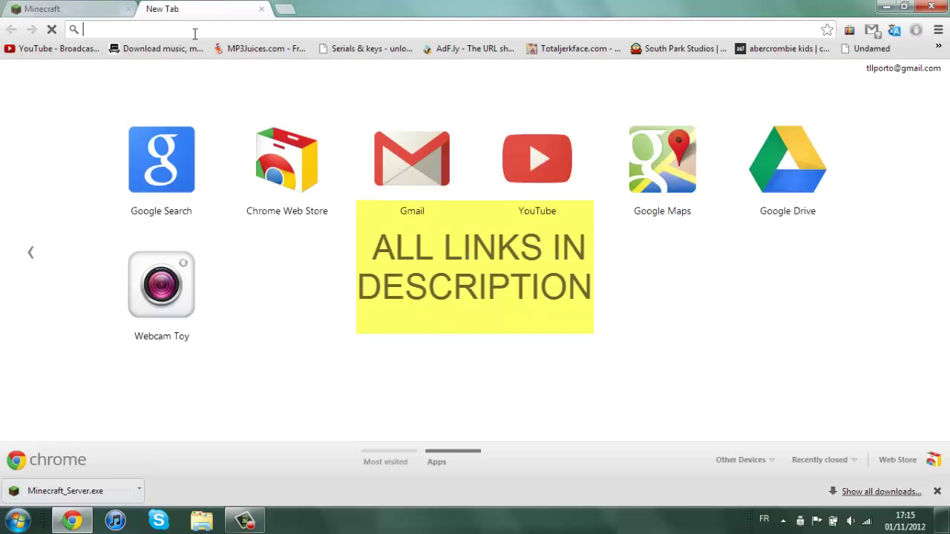
text(hama)
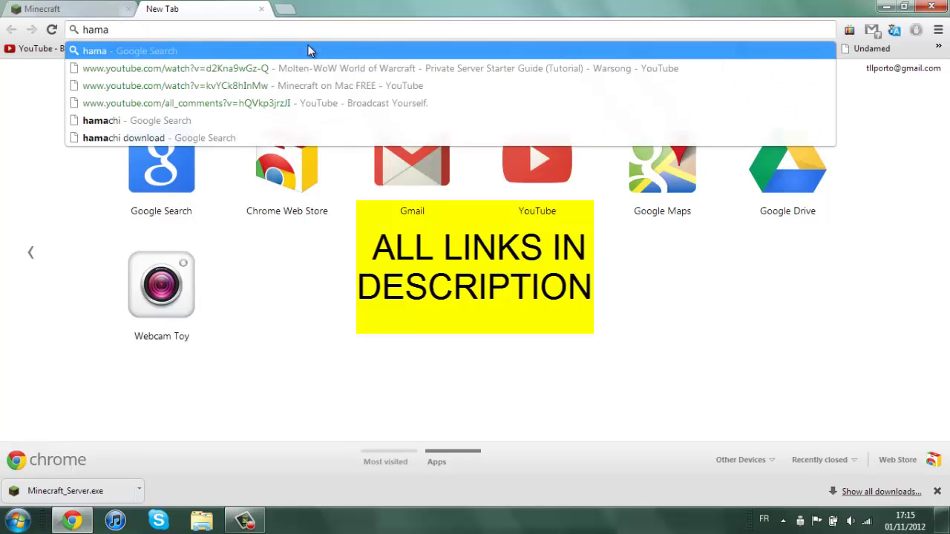
text(chi fo)
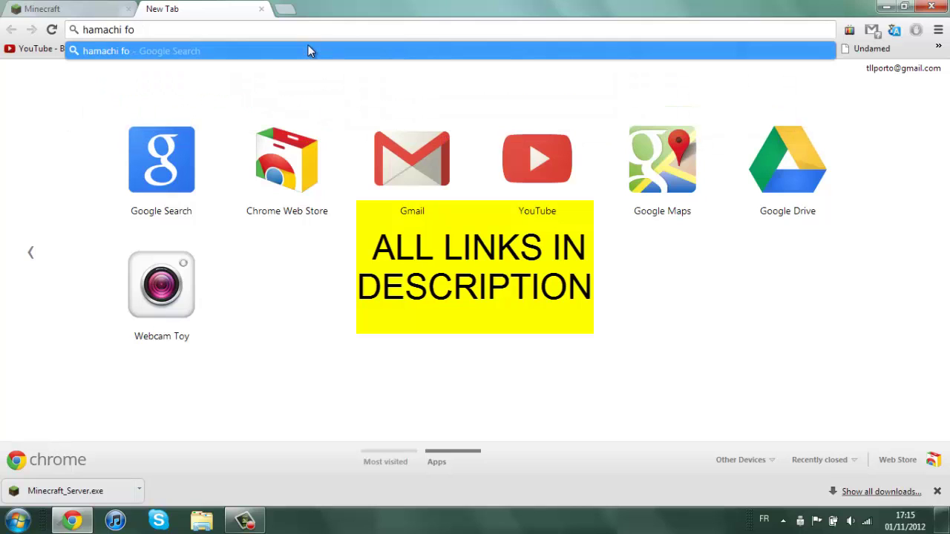
key(BackSpace)
key(BackSpace)
text(downl)
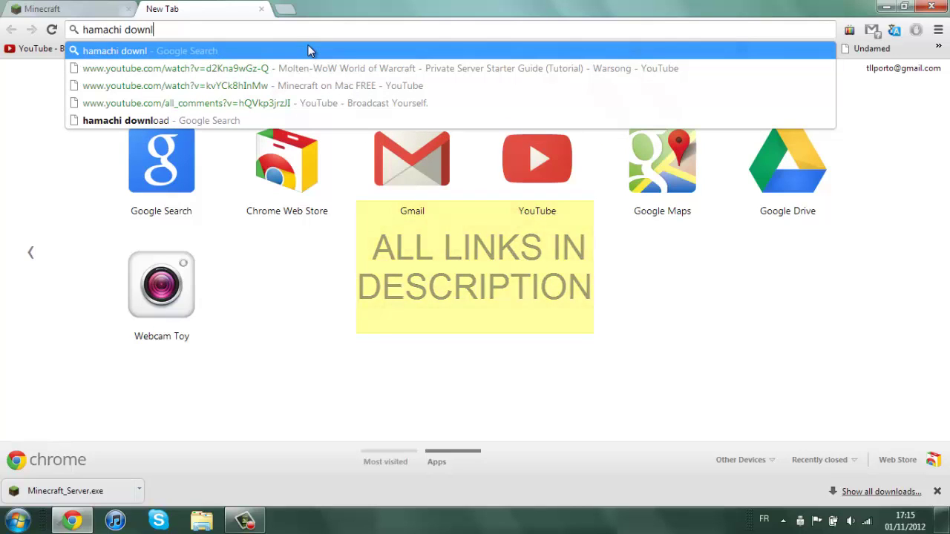
text(oad)
key(Return)
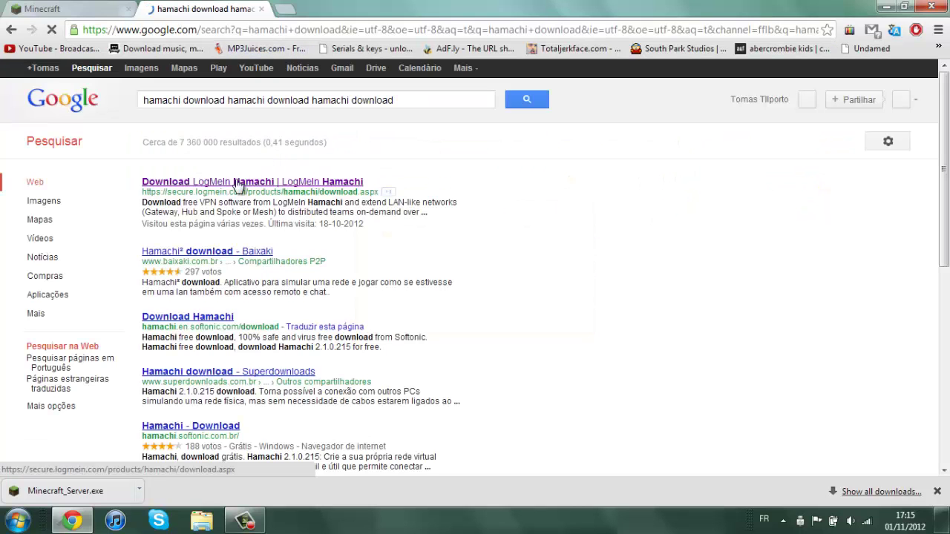
click(215, 186)
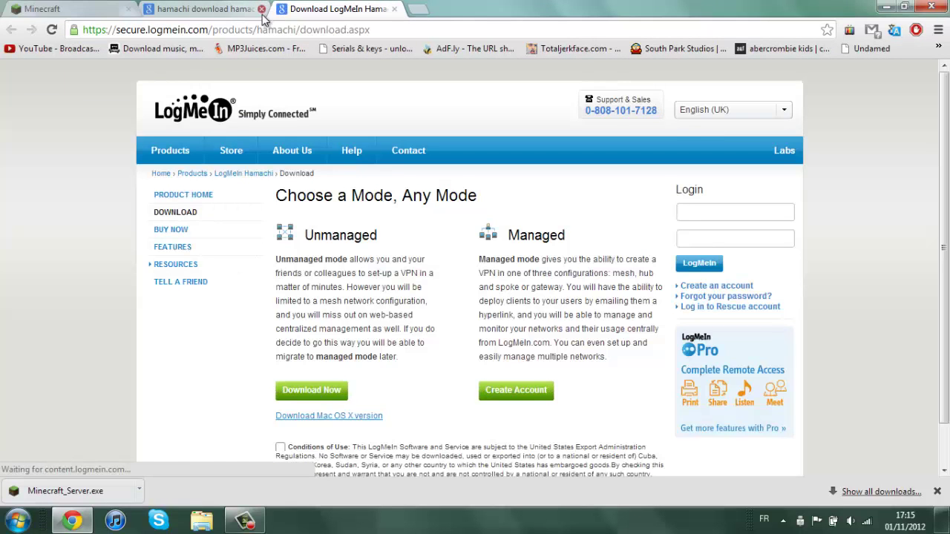
click(260, 15)
click(261, 9)
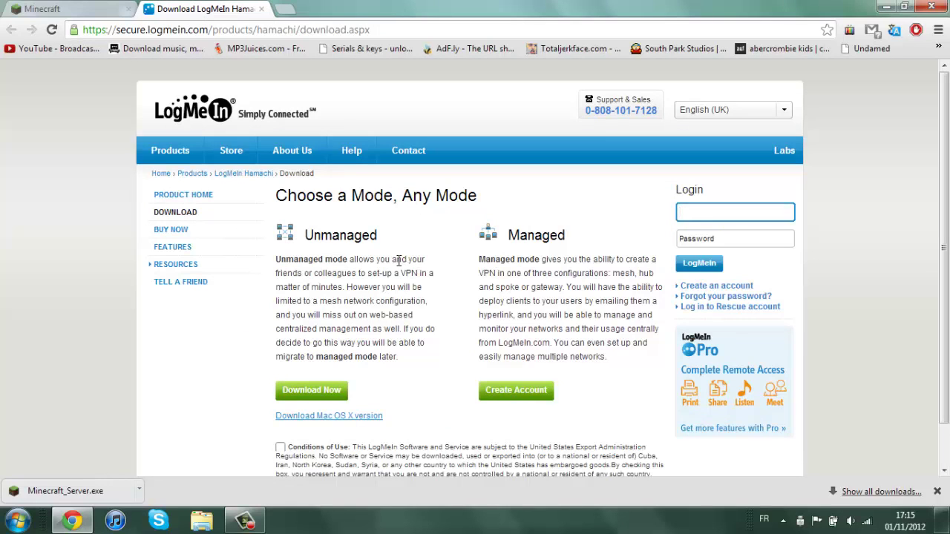
Accept the Hamachi Conditions of Use, then close Chrome.
scroll(394, 256, down, 1)
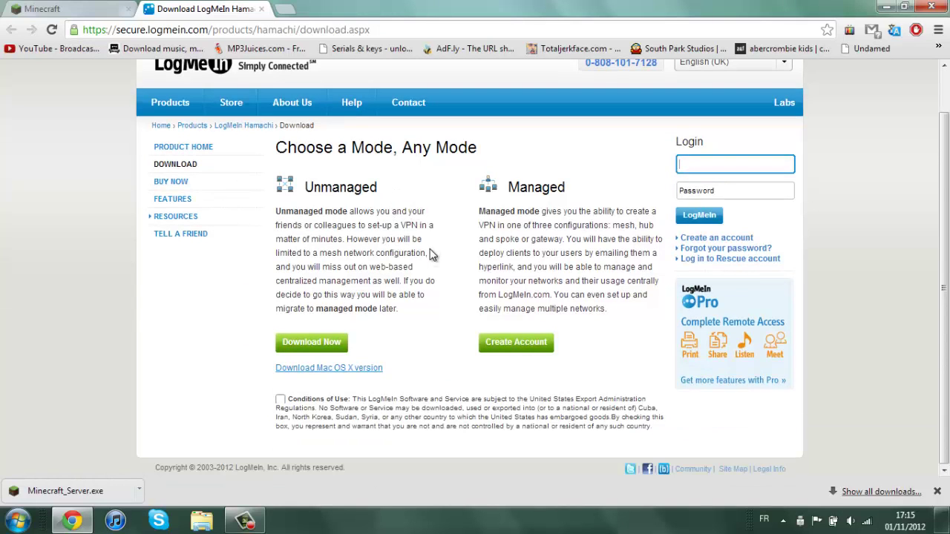
click(280, 400)
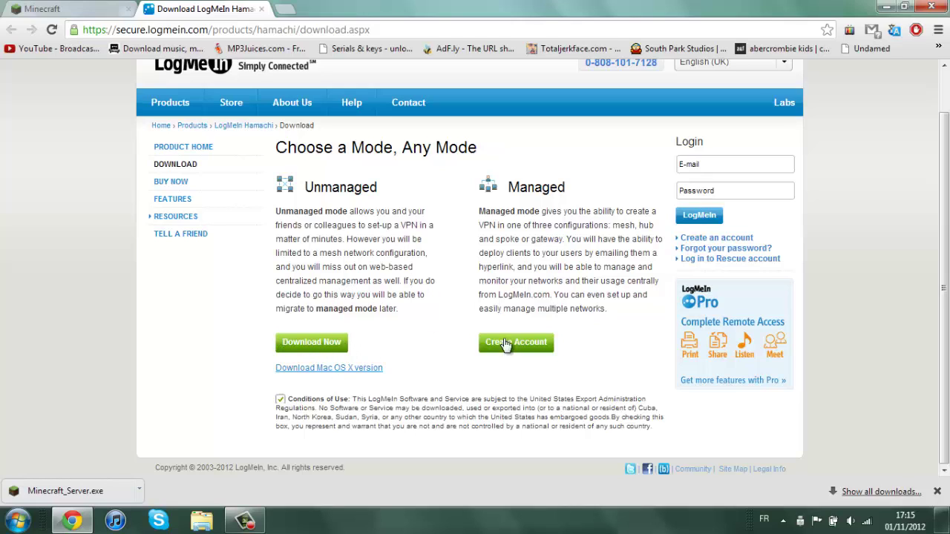
mouse_move(339, 231)
mouse_down()
mouse_move(369, 238)
mouse_move(330, 241)
mouse_up()
click(330, 266)
click(940, 6)
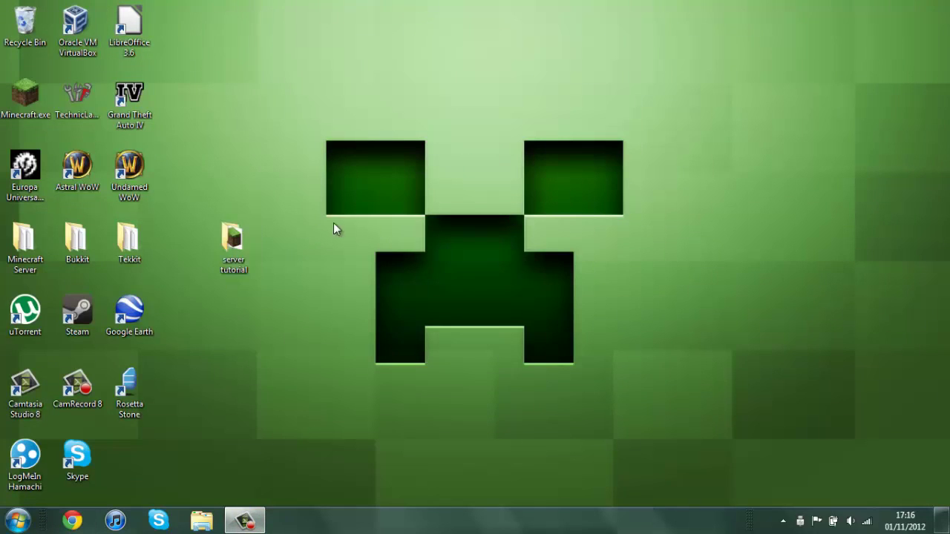
Run Minecraft_Server.exe from 'server tutorial', turning off the 'Always ask before opening' warning.
double_click(245, 242)
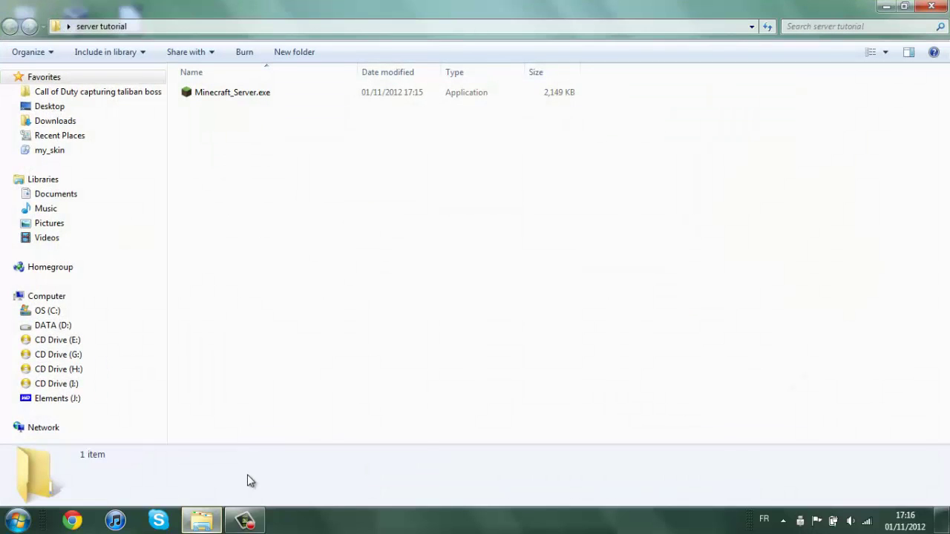
click(282, 95)
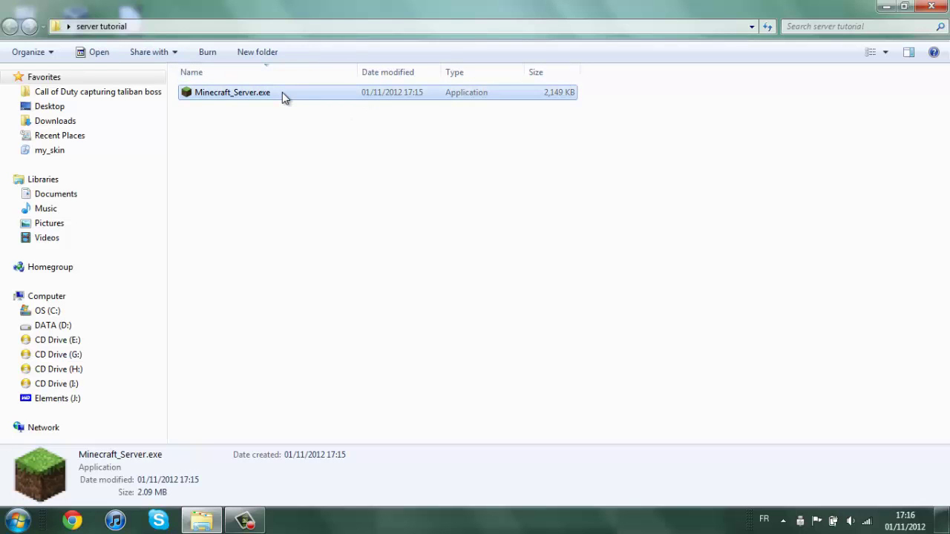
double_click(282, 94)
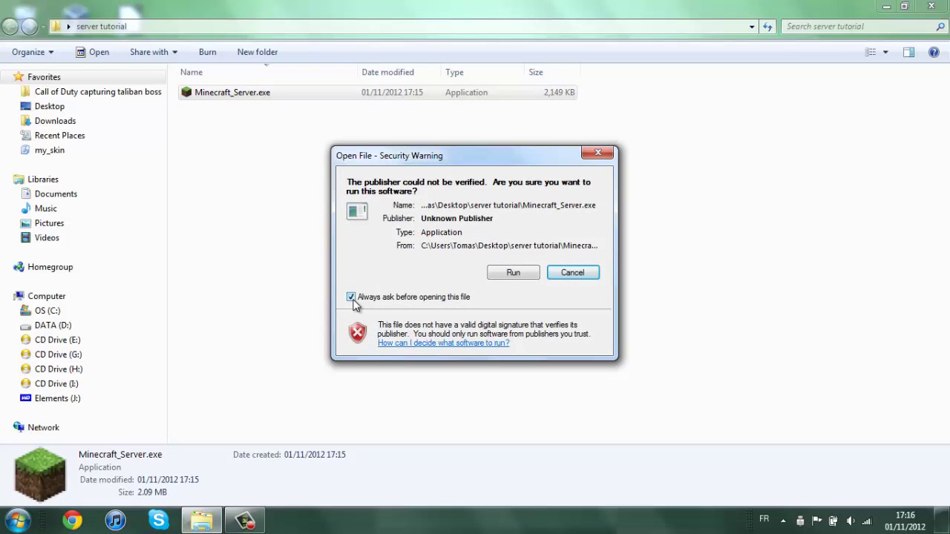
click(352, 299)
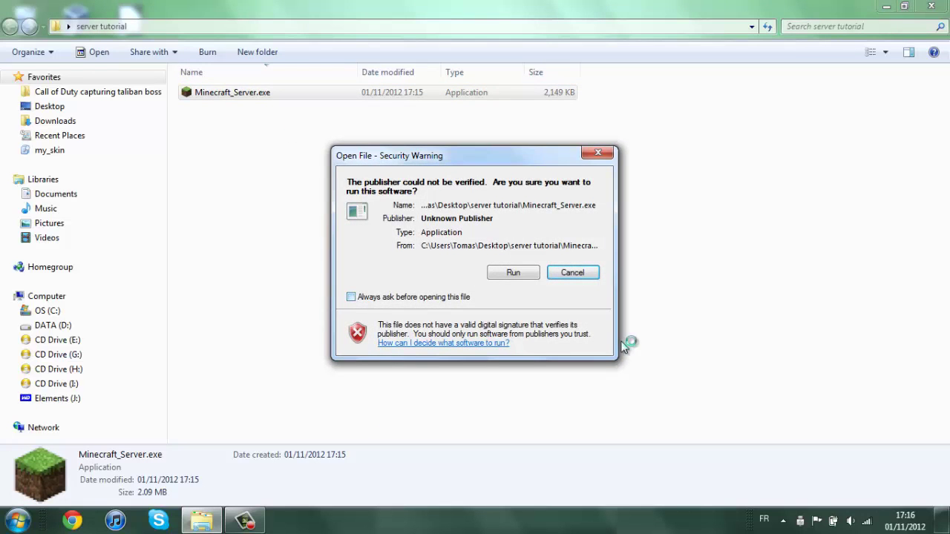
click(515, 274)
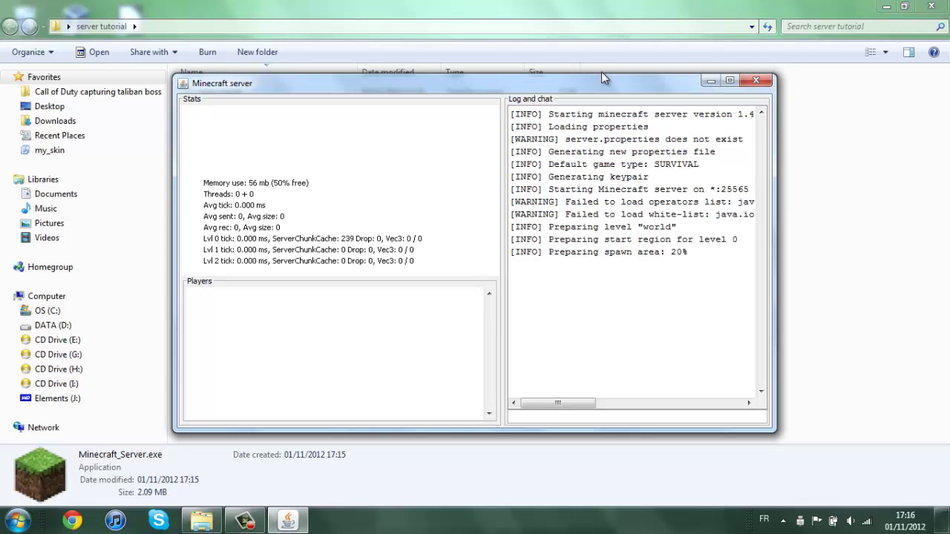
Shut the server down with the stop command once its first world is generated.
drag(601, 73, 595, 89)
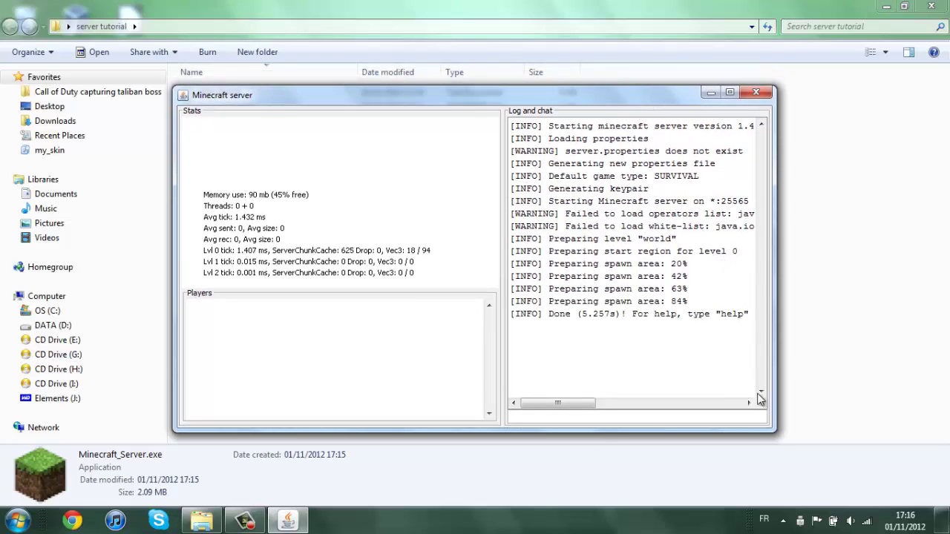
click(629, 420)
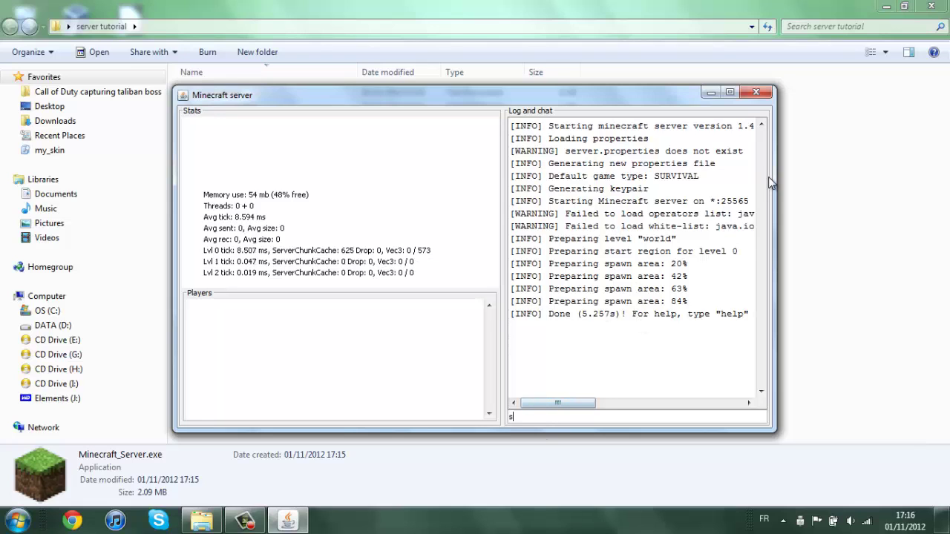
key(Return)
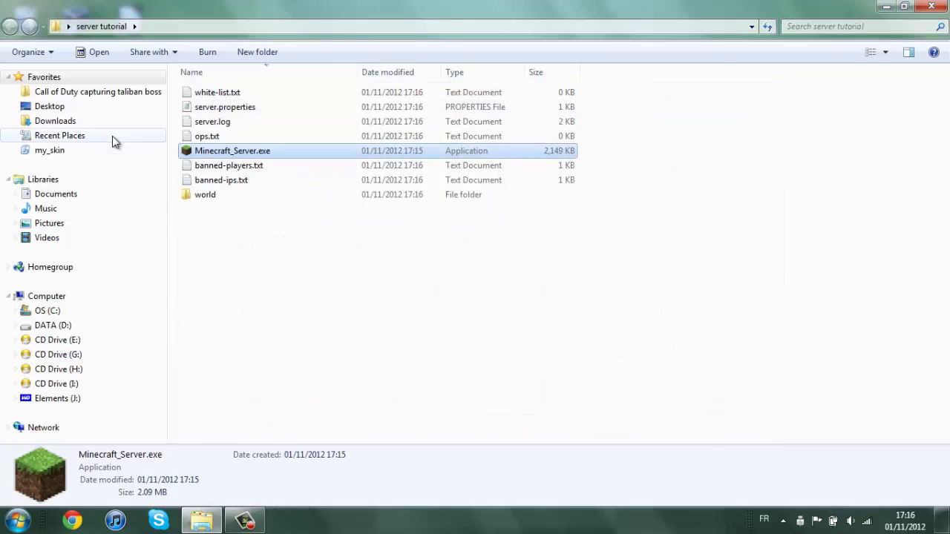
click(318, 239)
drag(779, 248, 609, 235)
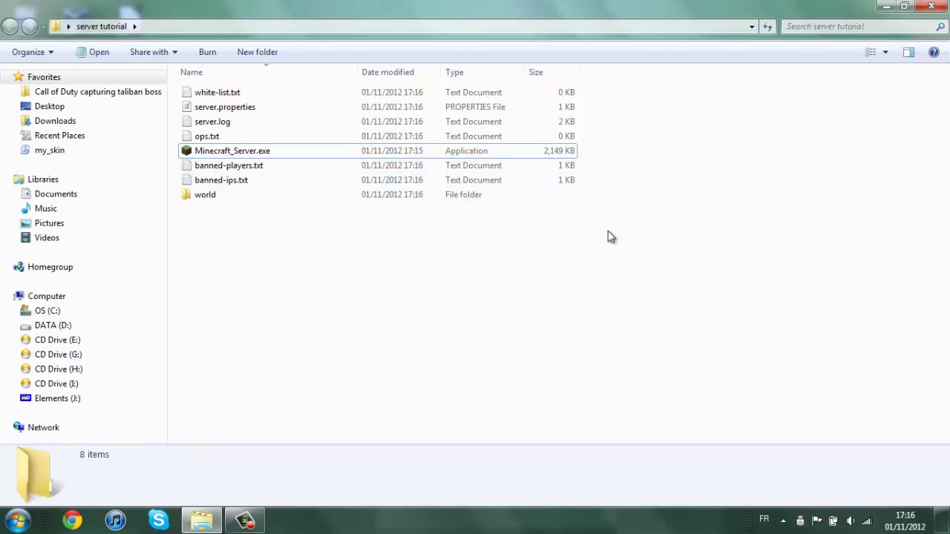
click(334, 201)
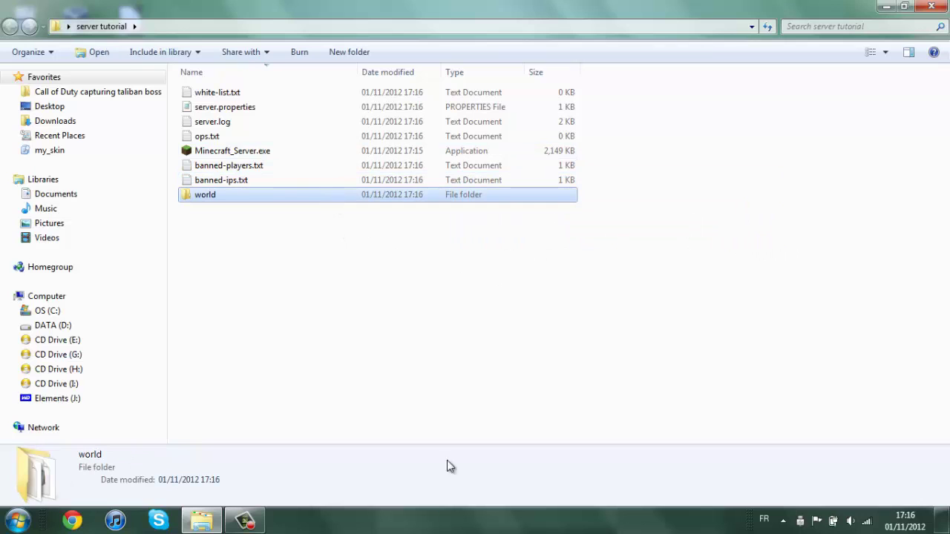
click(248, 179)
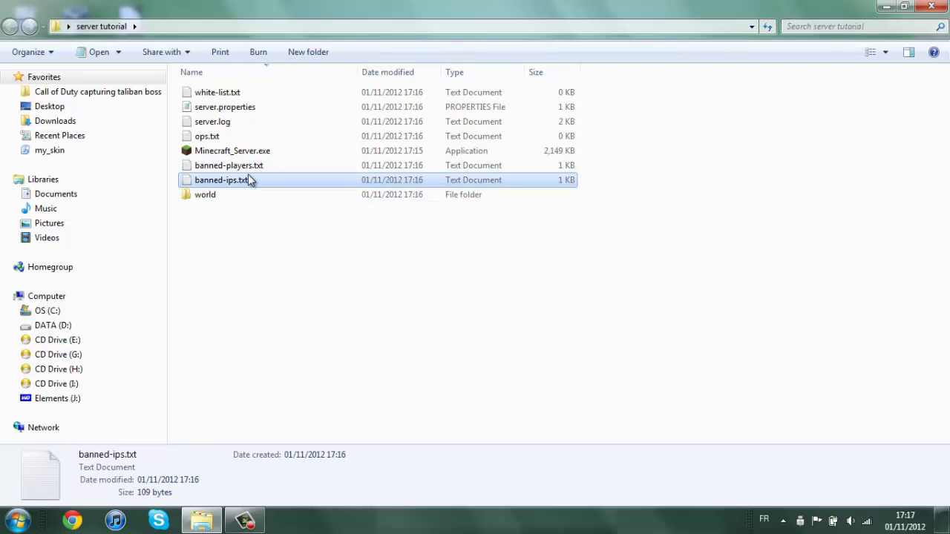
double_click(247, 181)
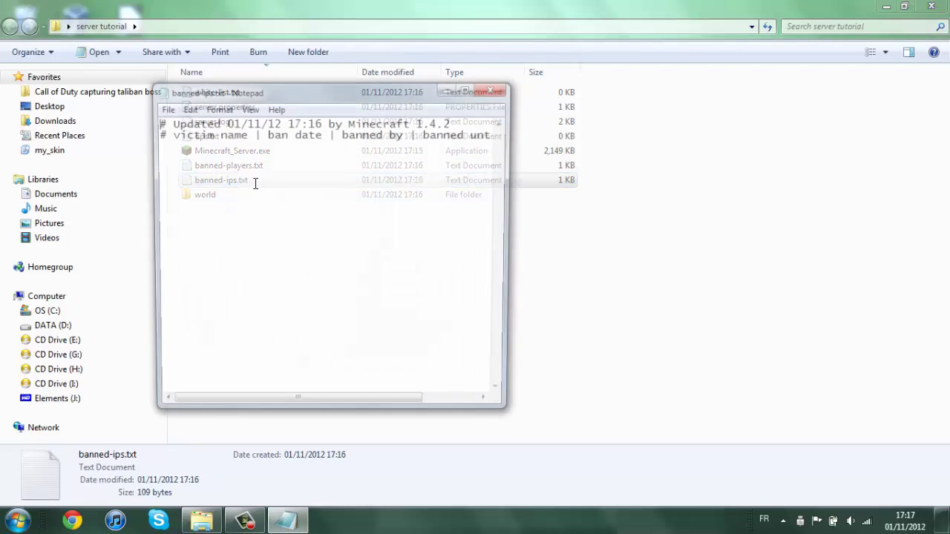
click(496, 90)
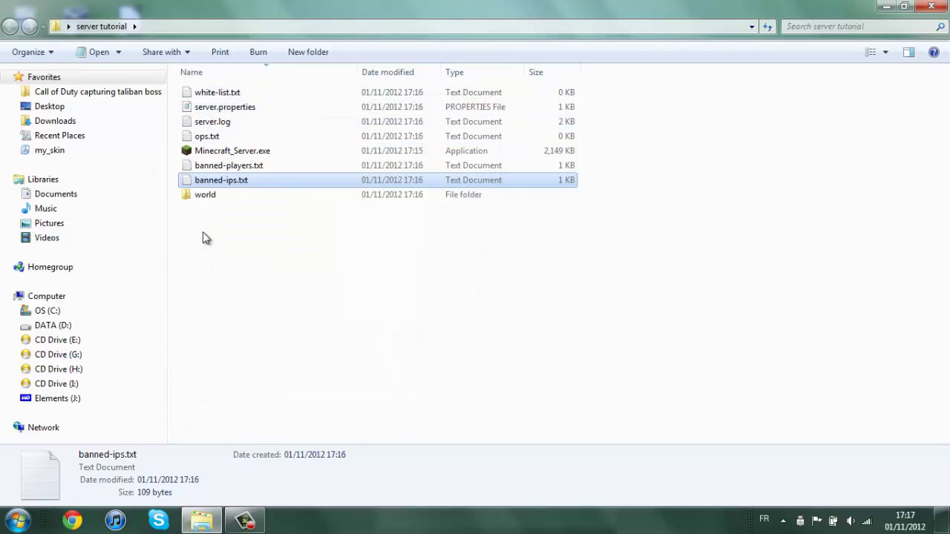
click(290, 165)
double_click(290, 166)
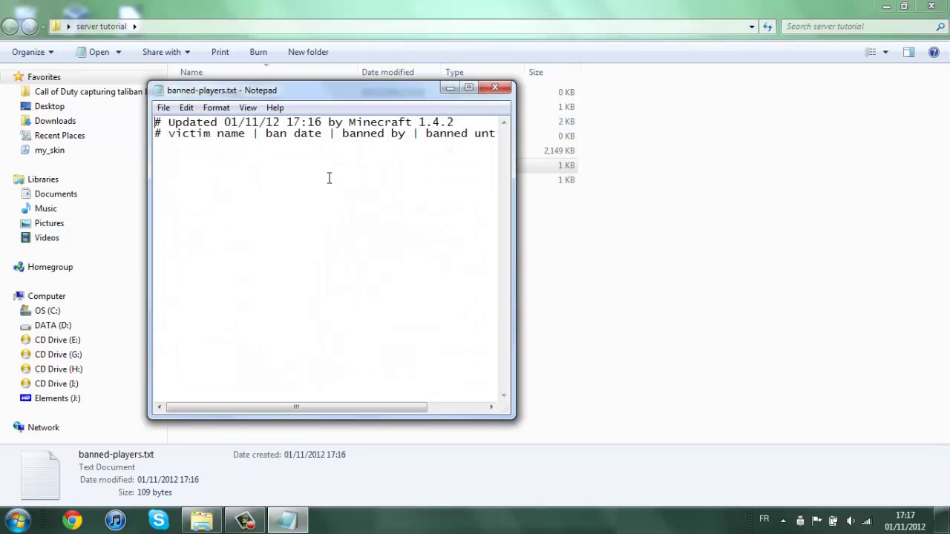
click(494, 90)
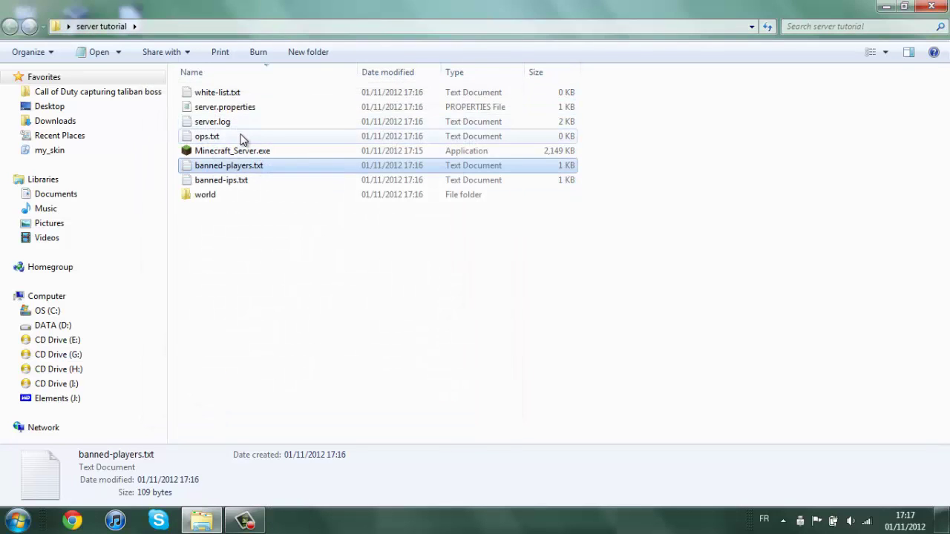
click(268, 233)
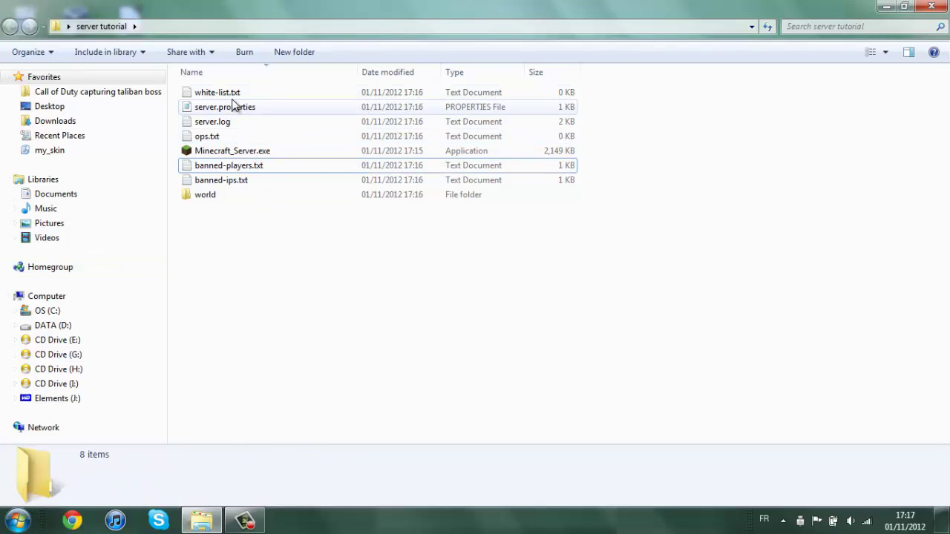
click(227, 136)
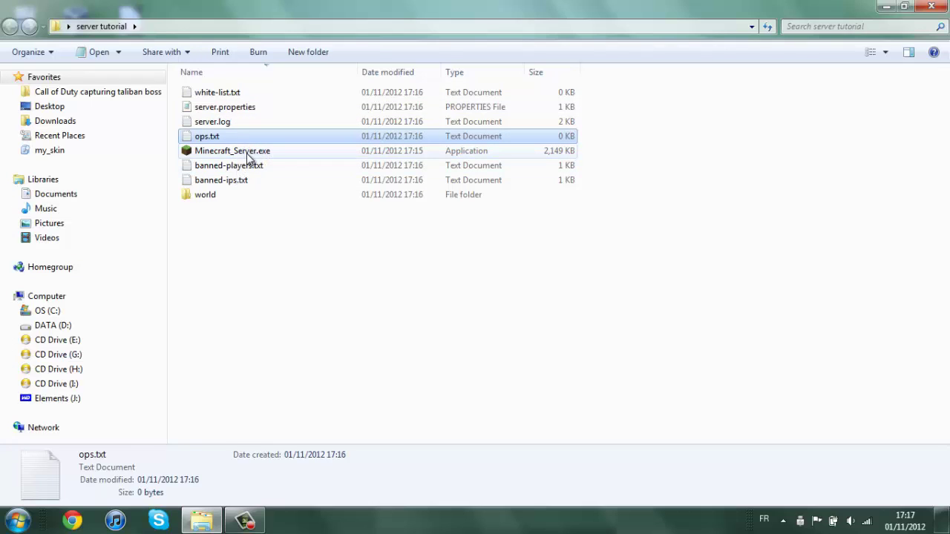
click(239, 123)
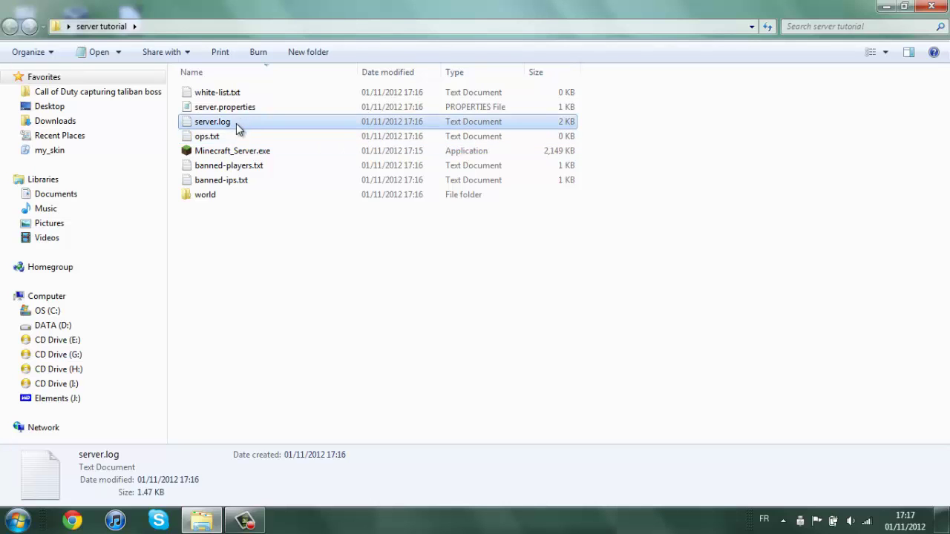
click(222, 94)
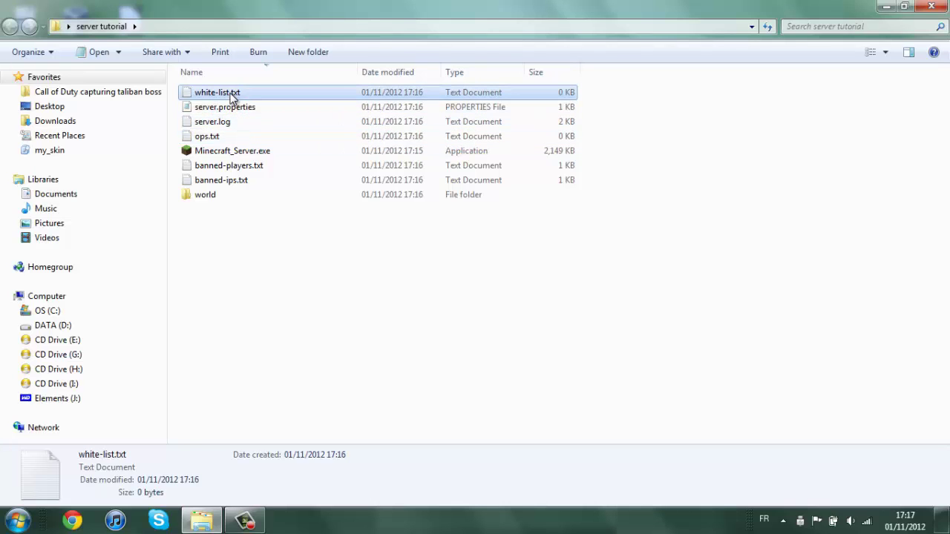
click(249, 109)
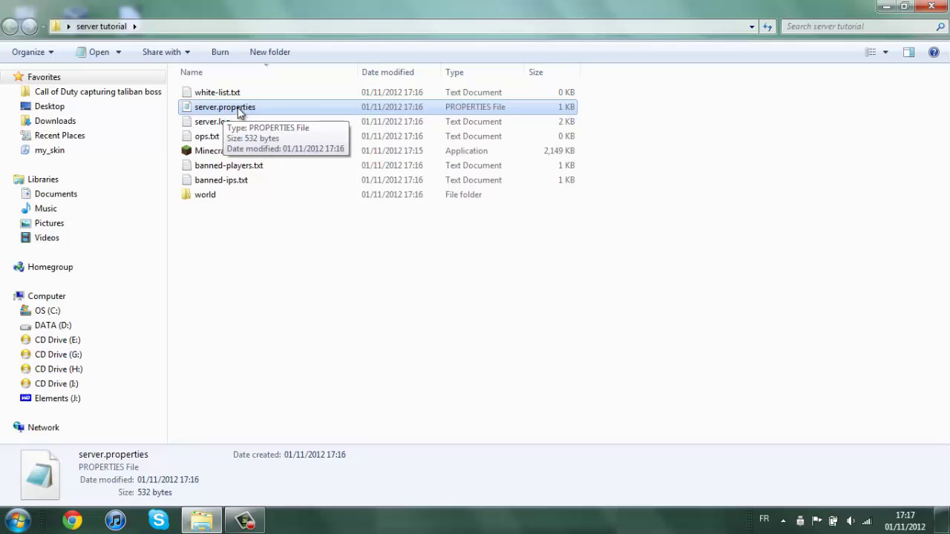
Review server.properties maximized in Notepad (server-port=25565, max-players=20), then minimize it.
double_click(312, 107)
click(490, 89)
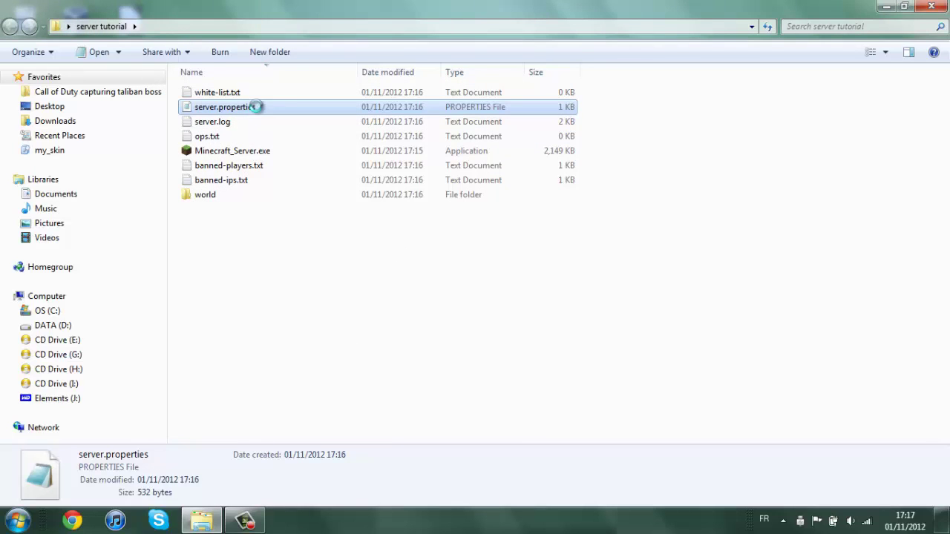
right_click(256, 107)
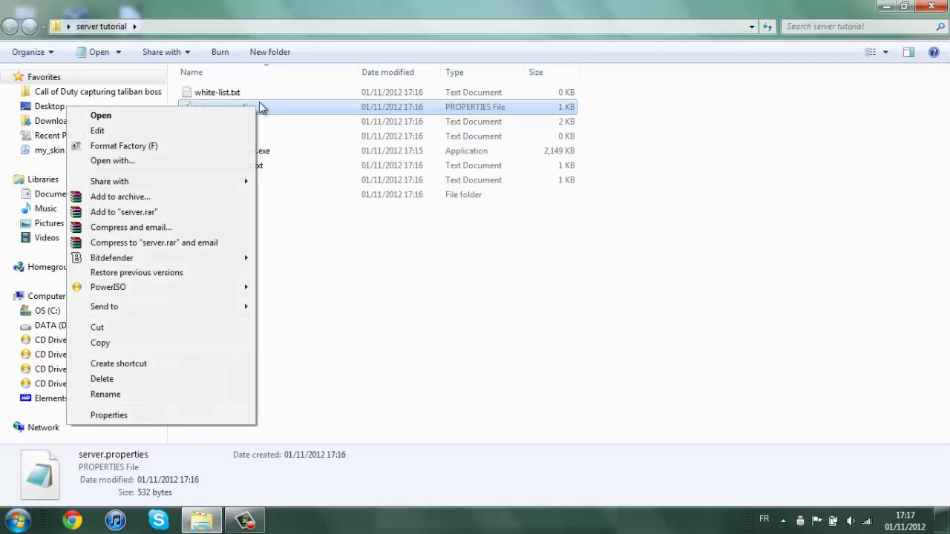
click(217, 162)
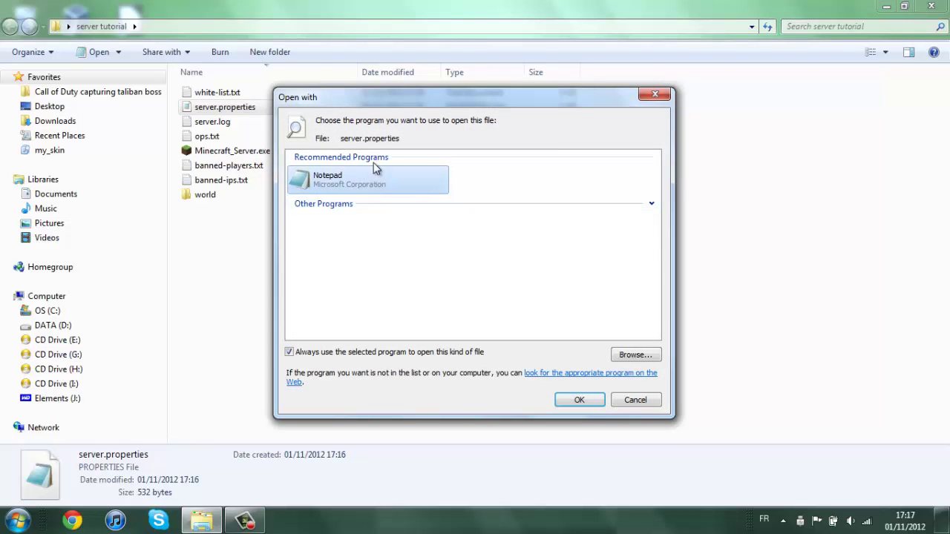
click(571, 406)
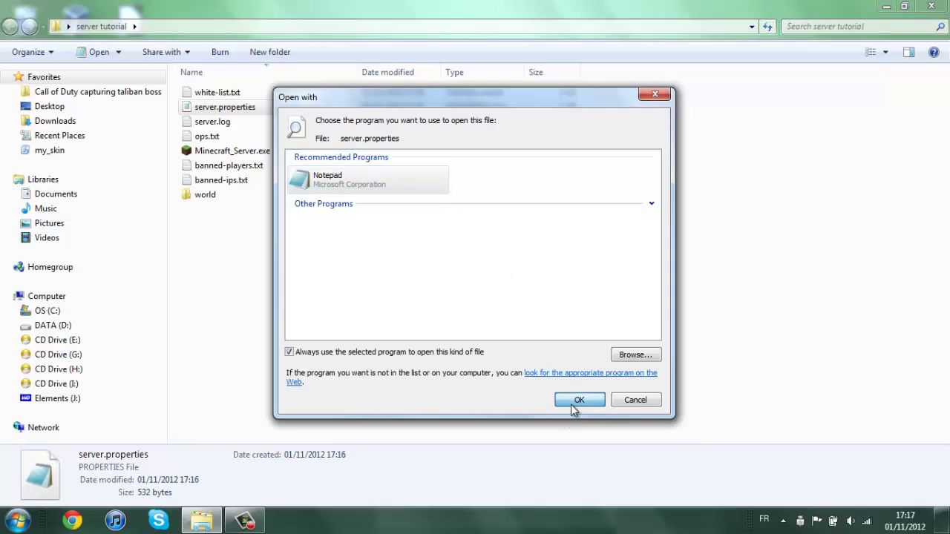
drag(245, 95, 276, 82)
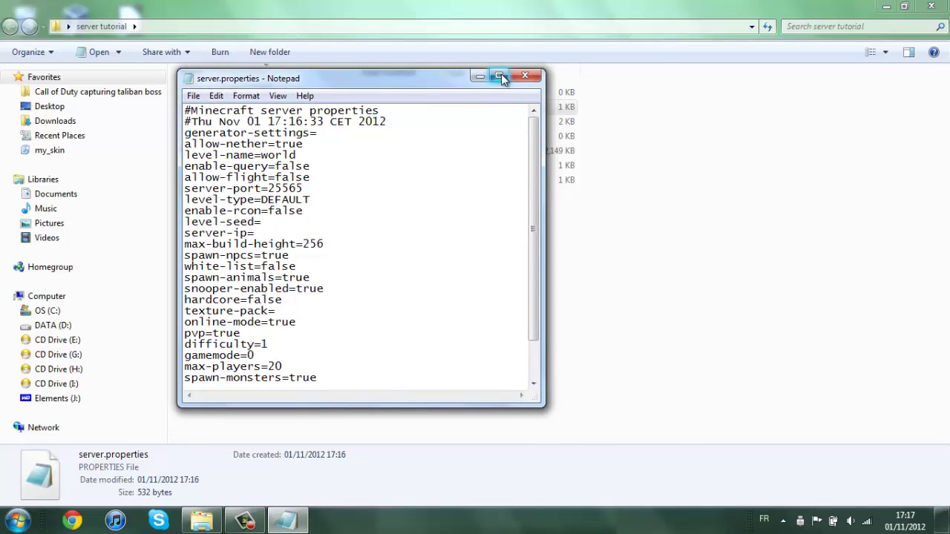
click(499, 75)
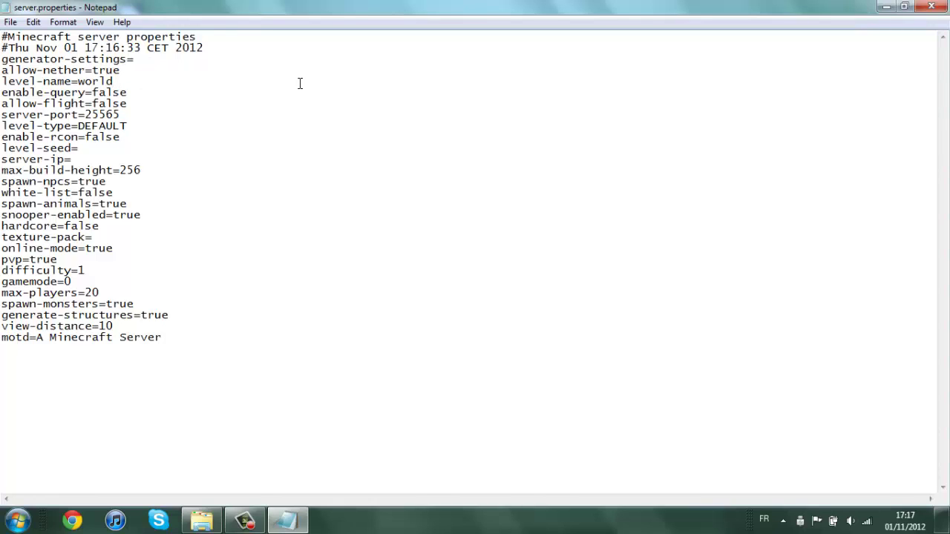
click(885, 10)
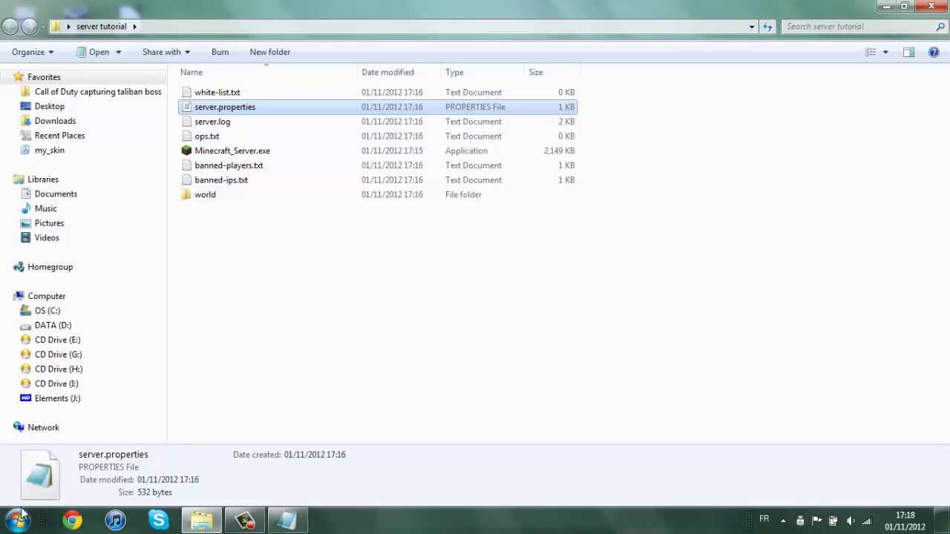
Copy the 'awesome world' save from %appdata%\.minecraft\saves.
click(20, 517)
click(124, 458)
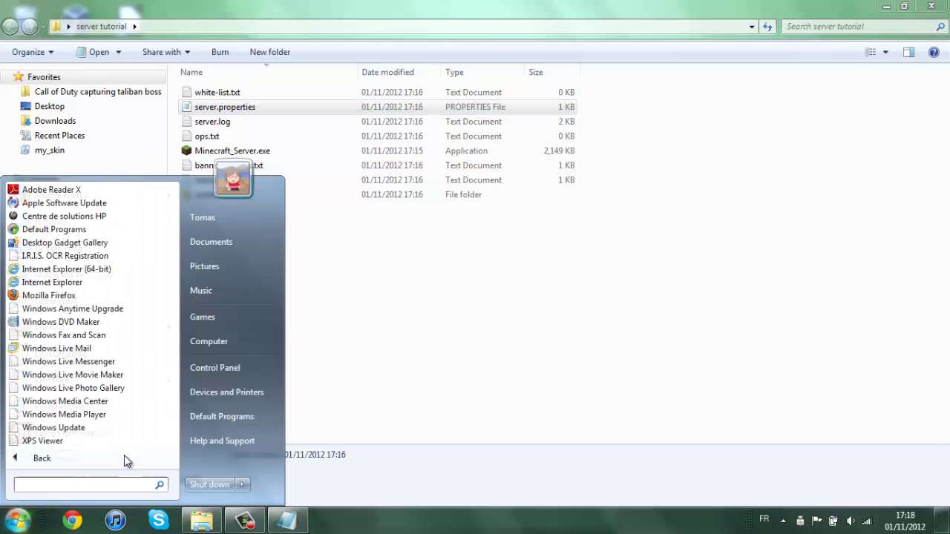
text(%a)
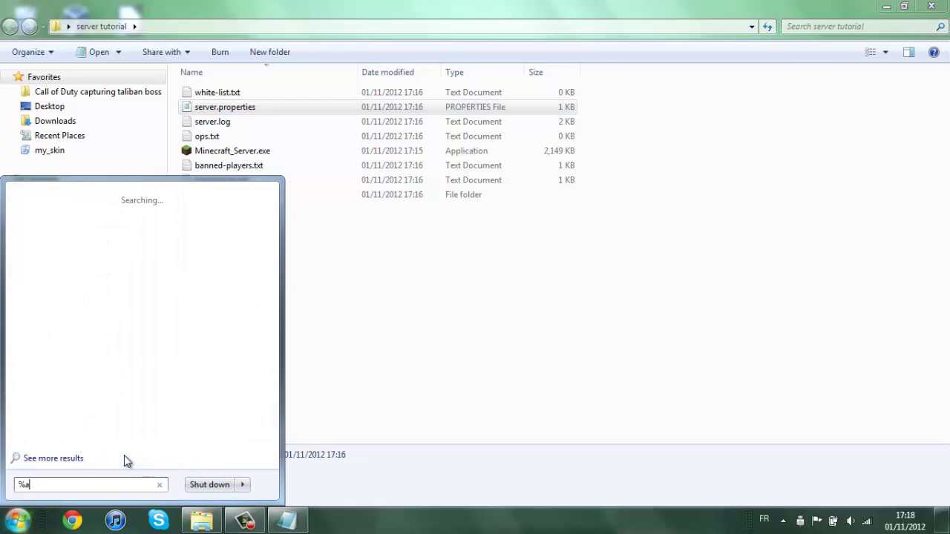
text(ppdata)
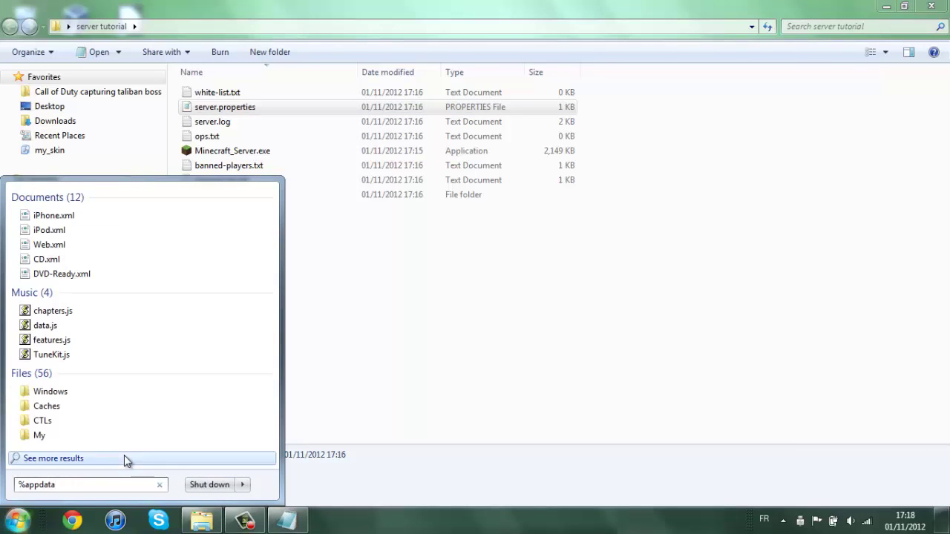
text(%)
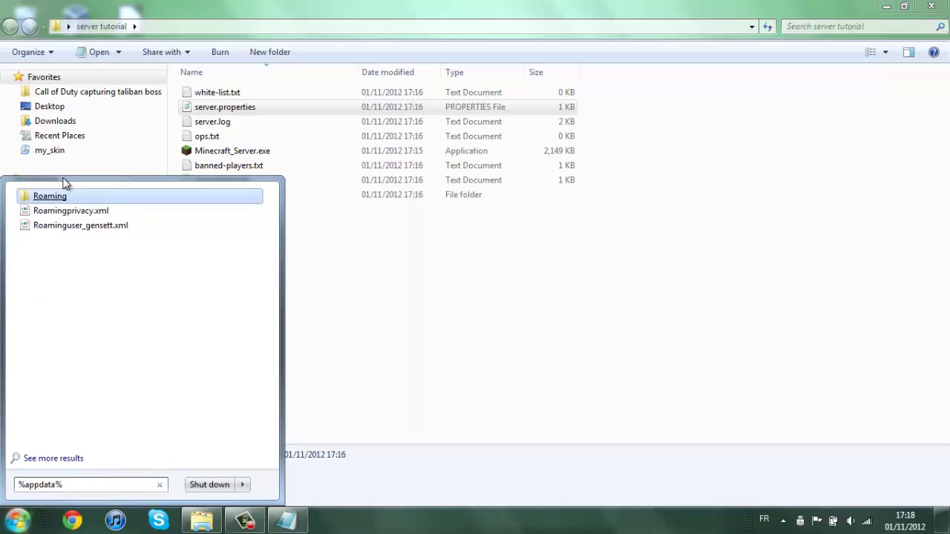
click(50, 197)
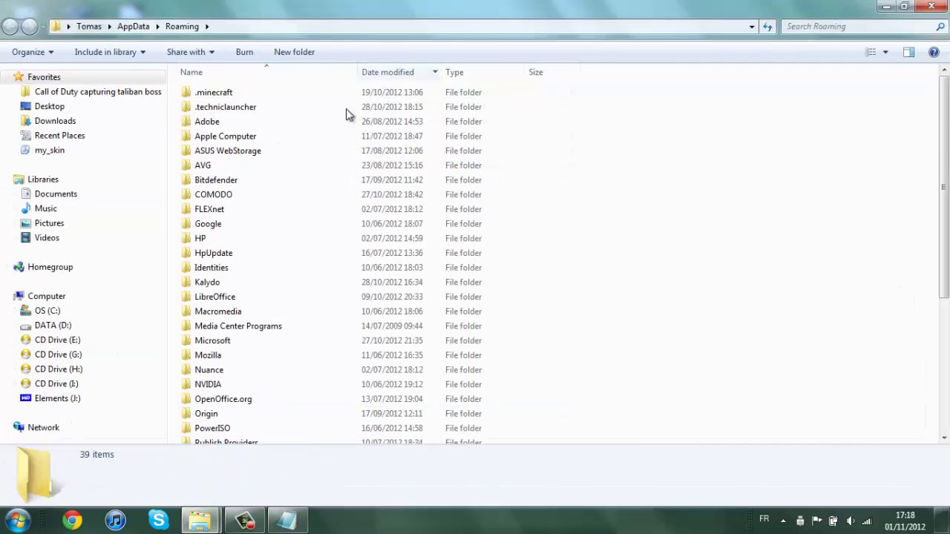
click(243, 95)
double_click(242, 95)
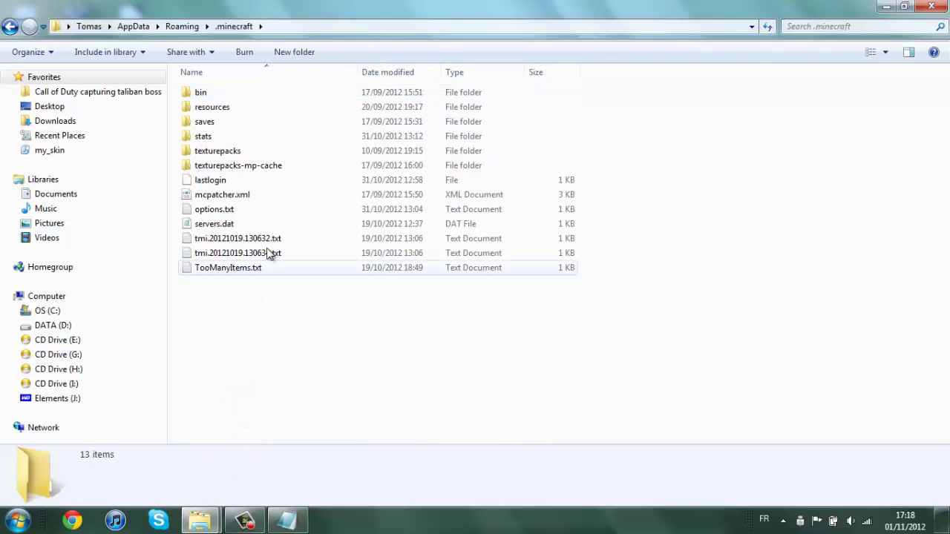
double_click(232, 123)
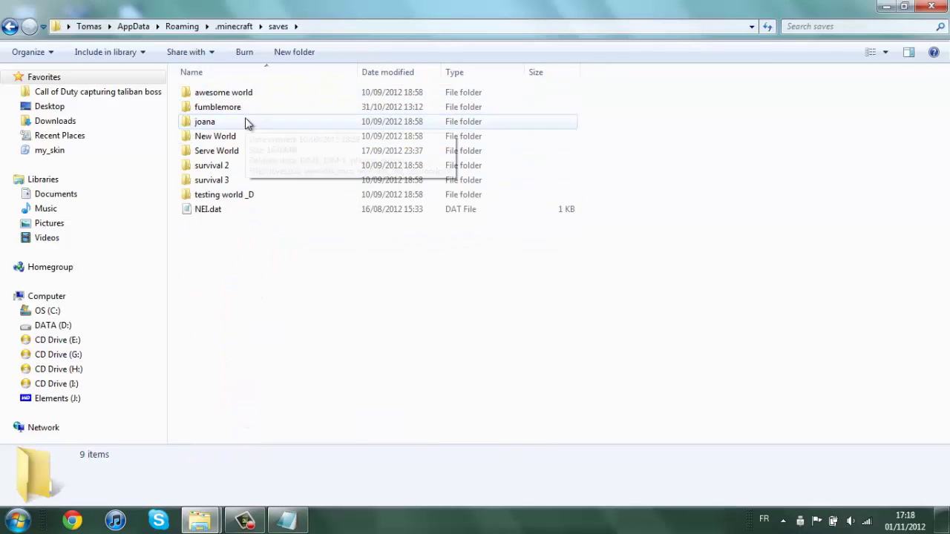
click(244, 93)
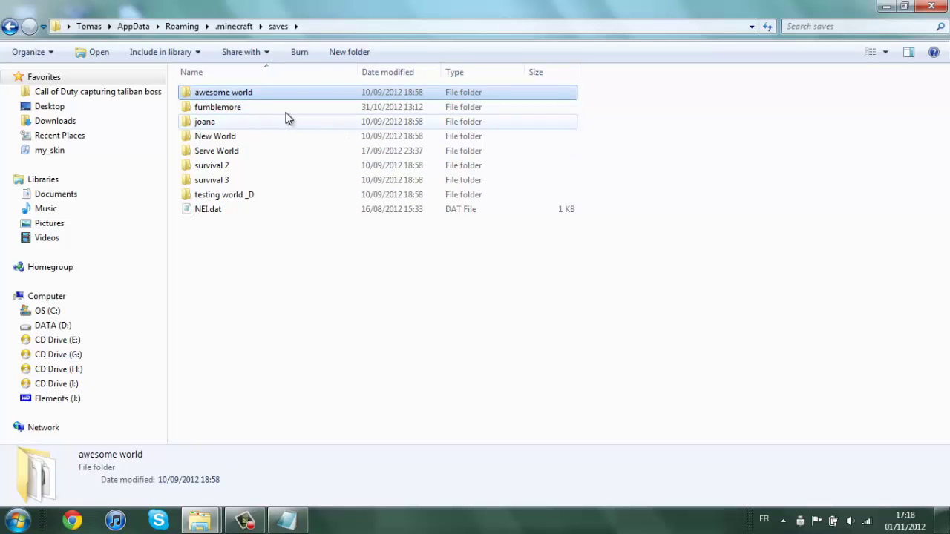
right_click(273, 93)
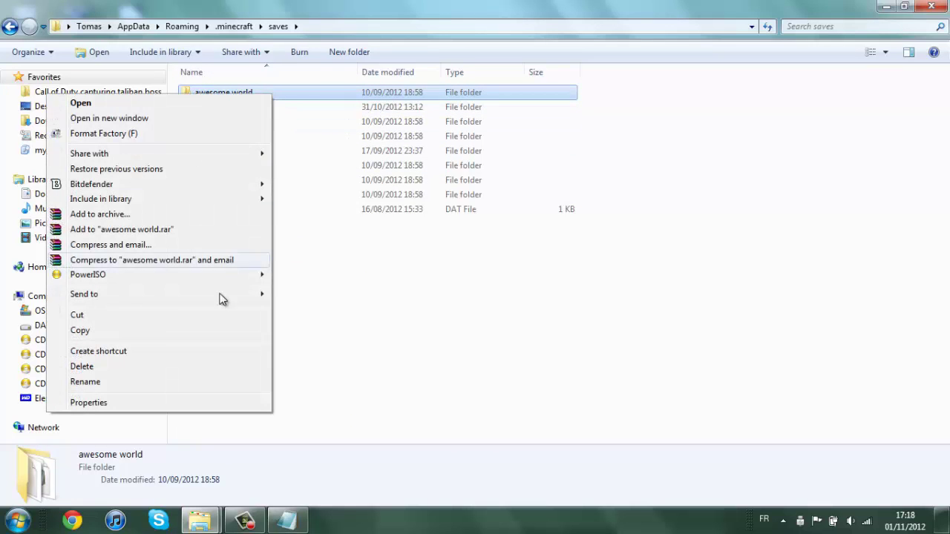
click(124, 330)
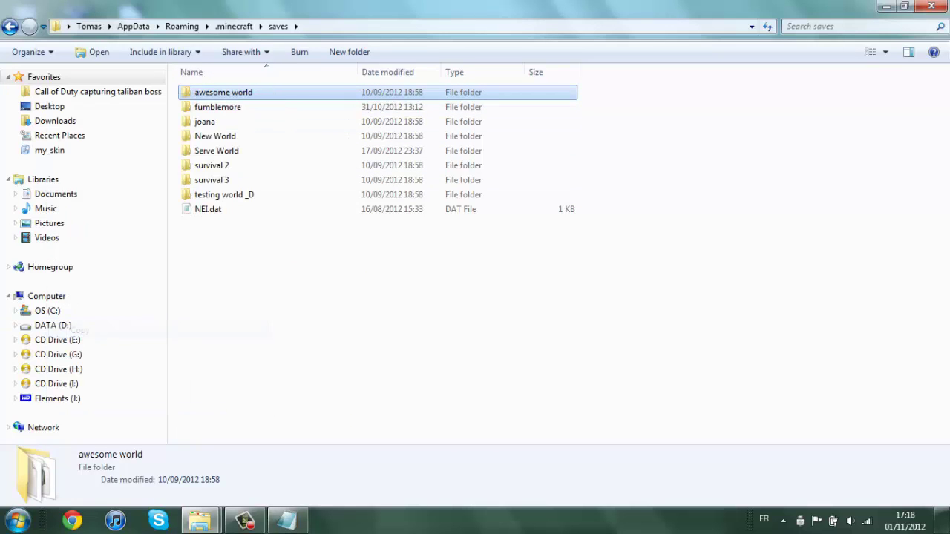
Paste 'awesome world' into the server tutorial folder and reopen server.properties in Notepad.
click(931, 6)
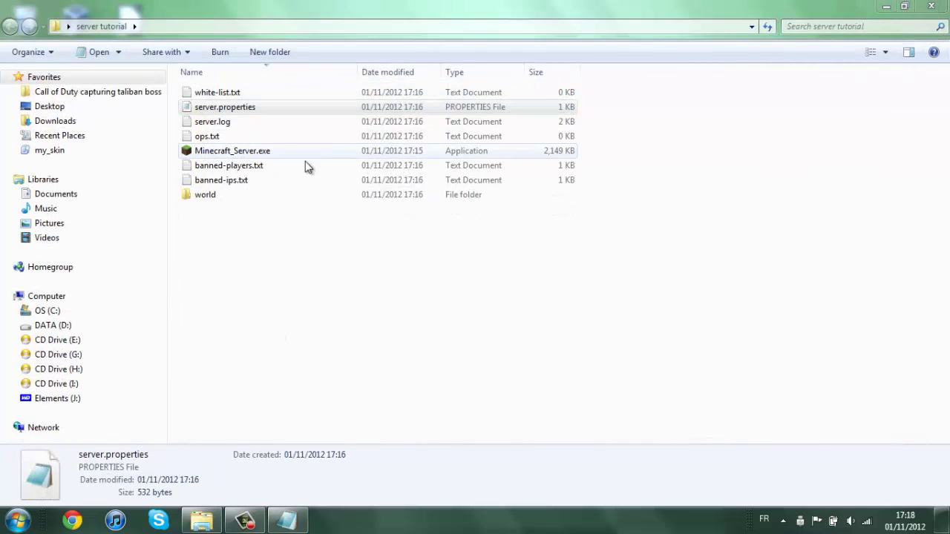
click(284, 246)
right_click(248, 223)
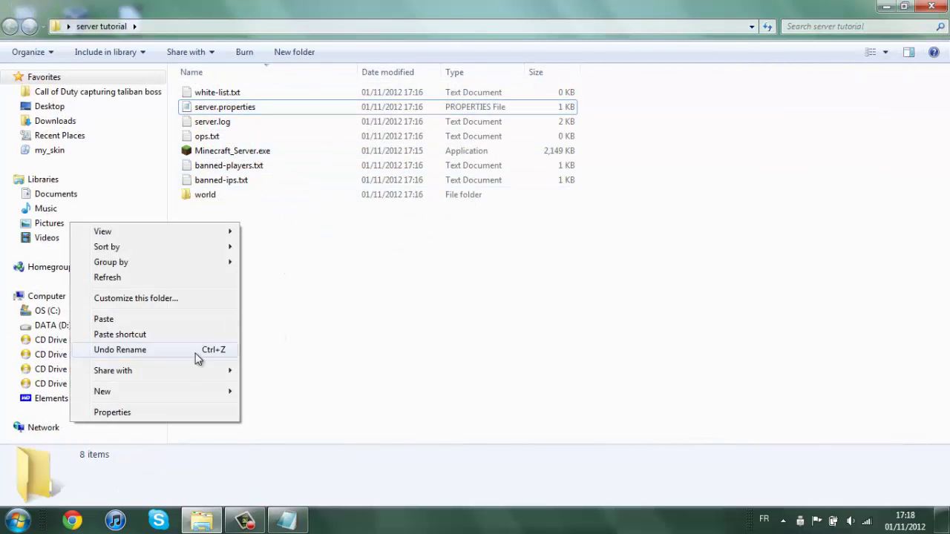
click(168, 320)
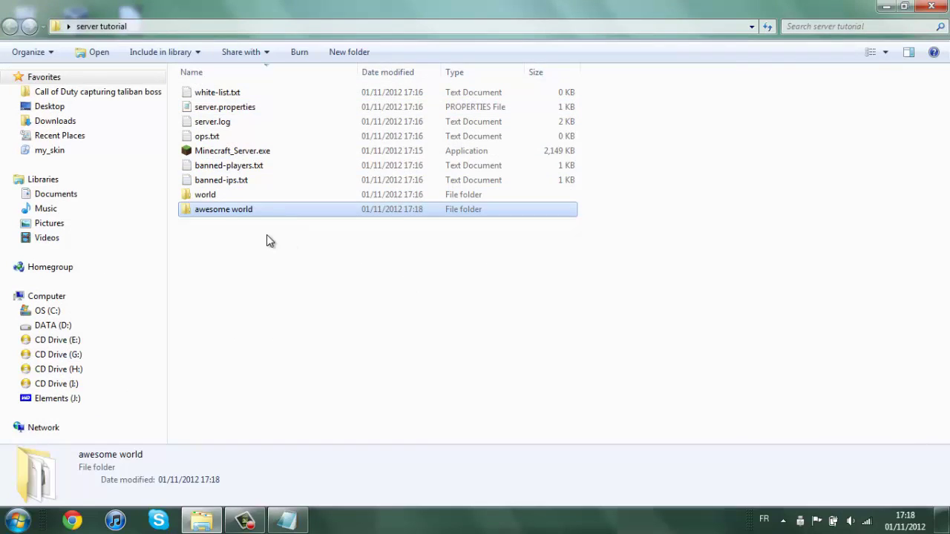
double_click(249, 108)
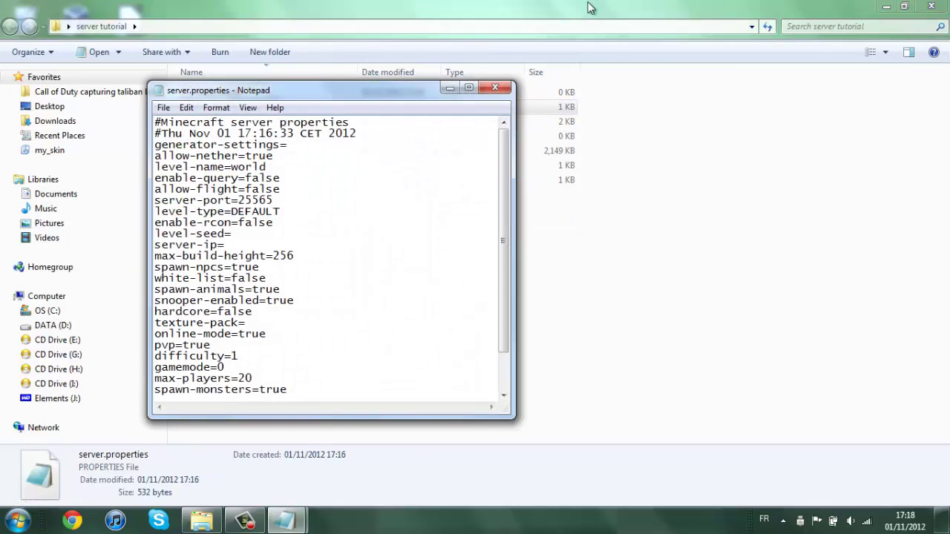
click(494, 88)
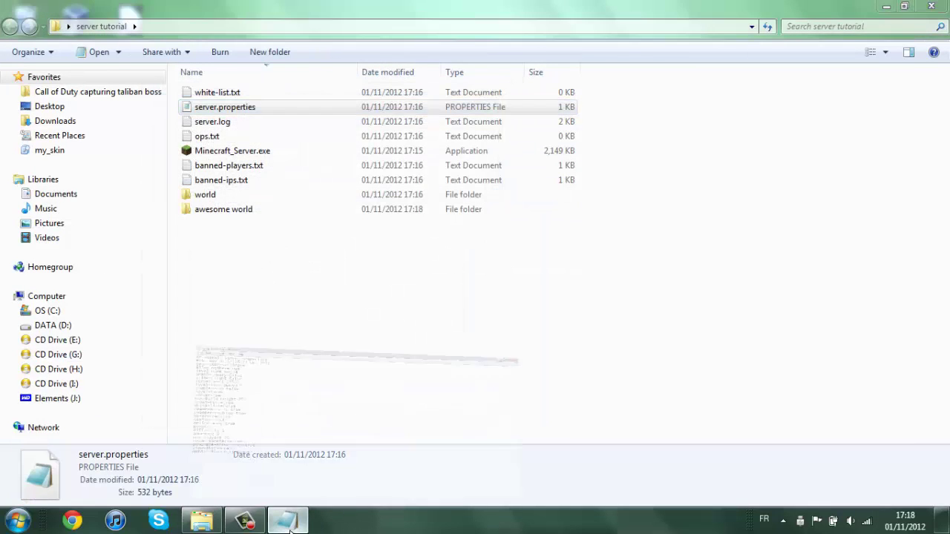
click(300, 522)
Delete 'awesome ' from the level-name value so it reads level-name=world.
drag(225, 9, 529, 111)
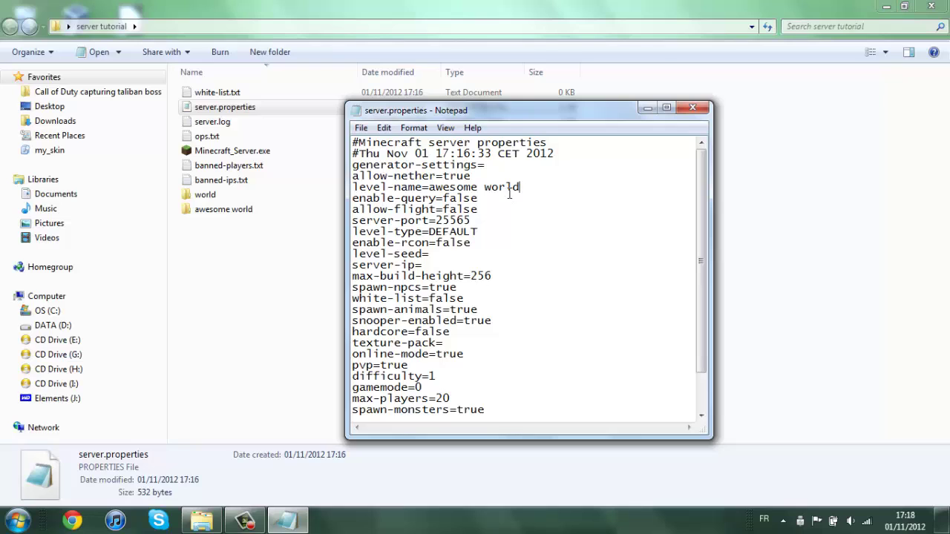
drag(487, 188, 428, 187)
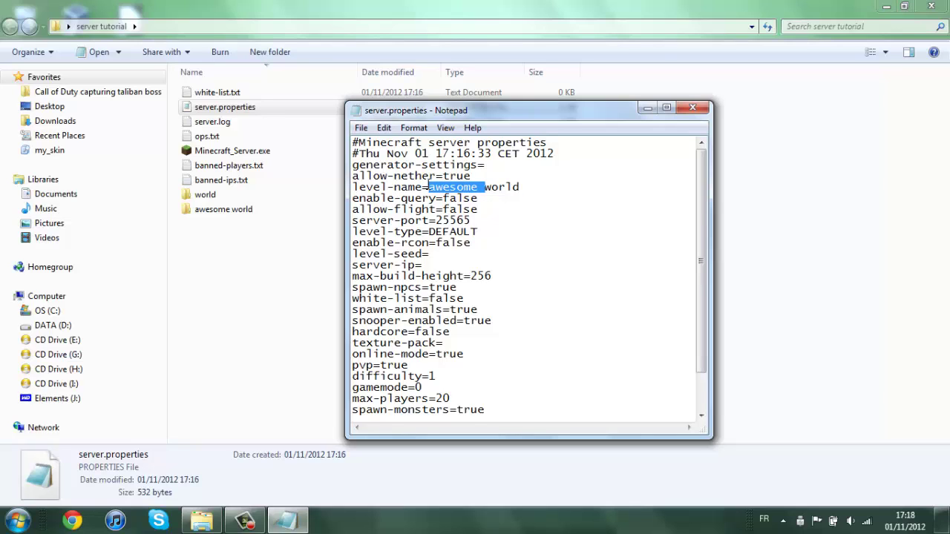
key(Delete)
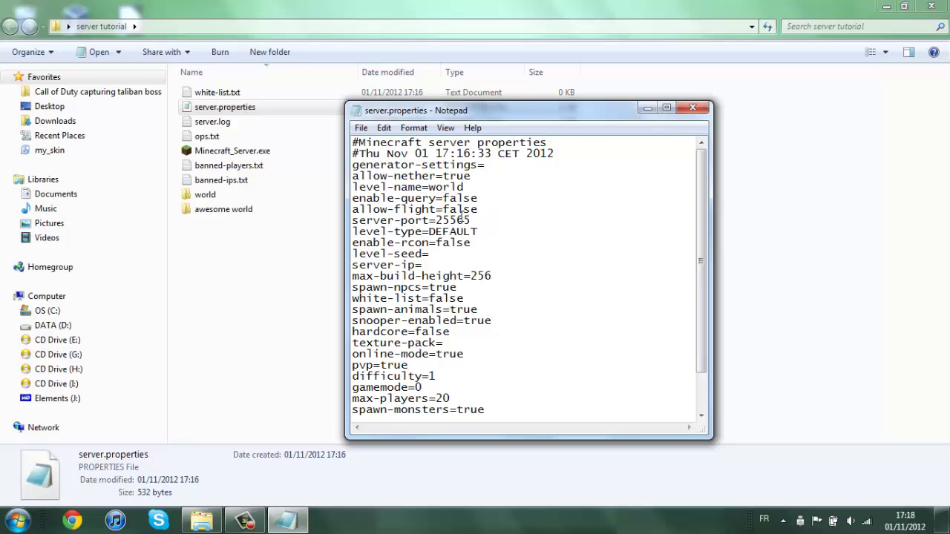
drag(449, 187, 461, 244)
click(466, 195)
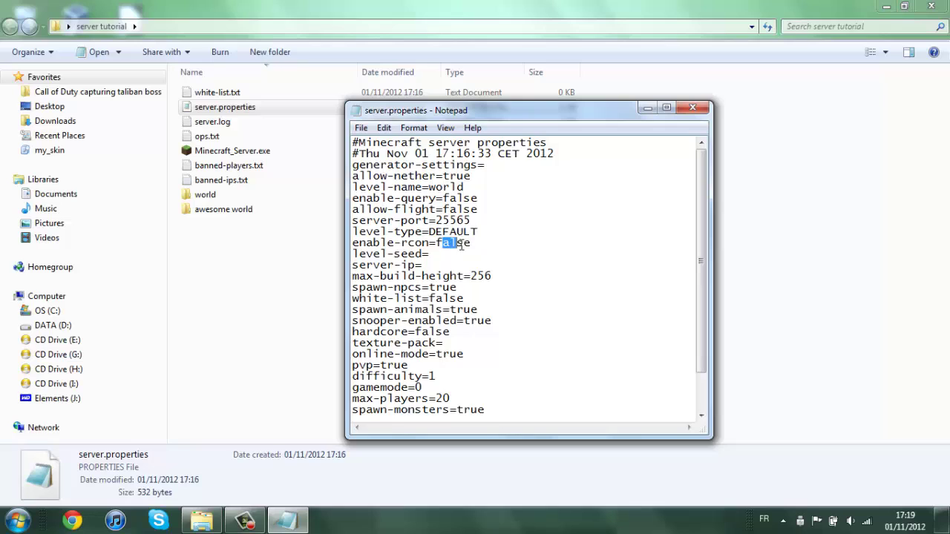
click(430, 255)
click(825, 262)
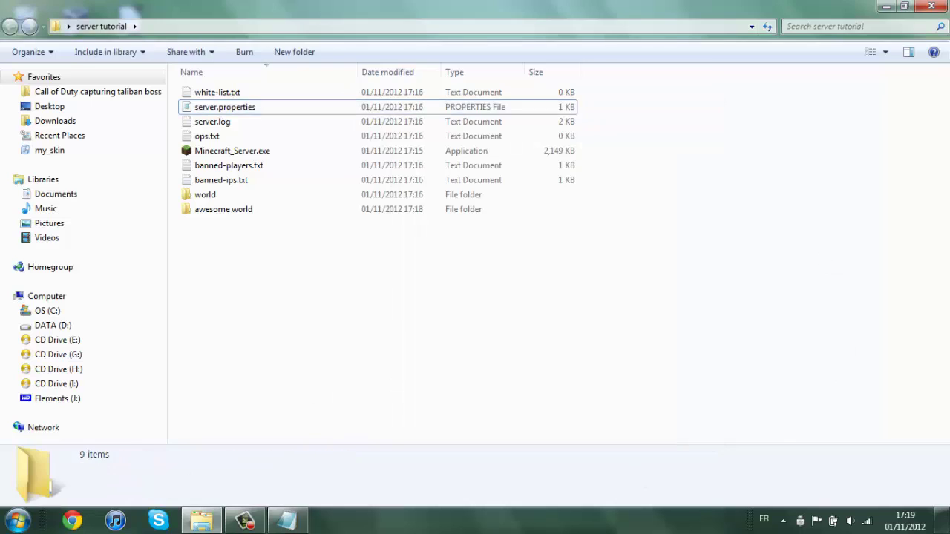
Launch LogMeIn Hamachi from the desktop and bring the client online.
click(943, 520)
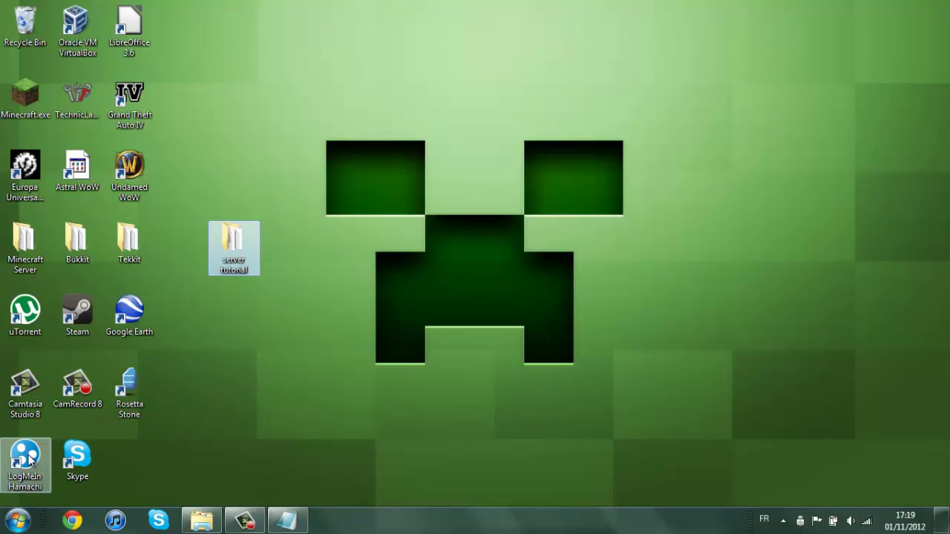
mouse_move(30, 457)
mouse_down()
mouse_move(332, 354)
mouse_move(94, 416)
mouse_move(33, 456)
mouse_up()
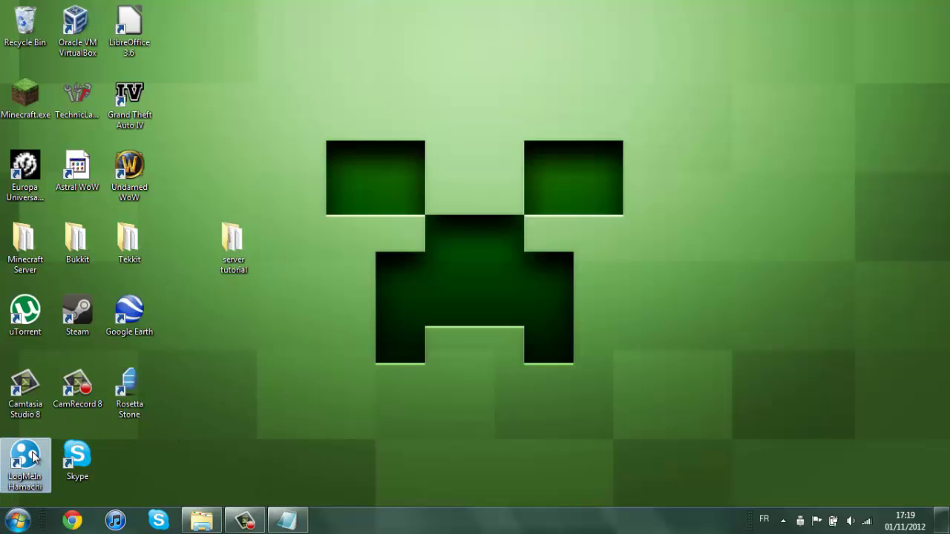
double_click(33, 456)
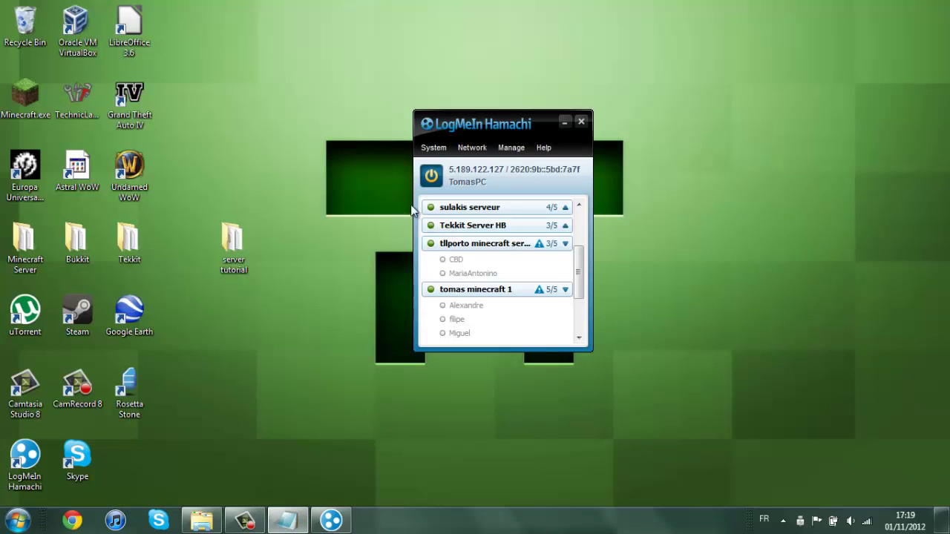
click(430, 175)
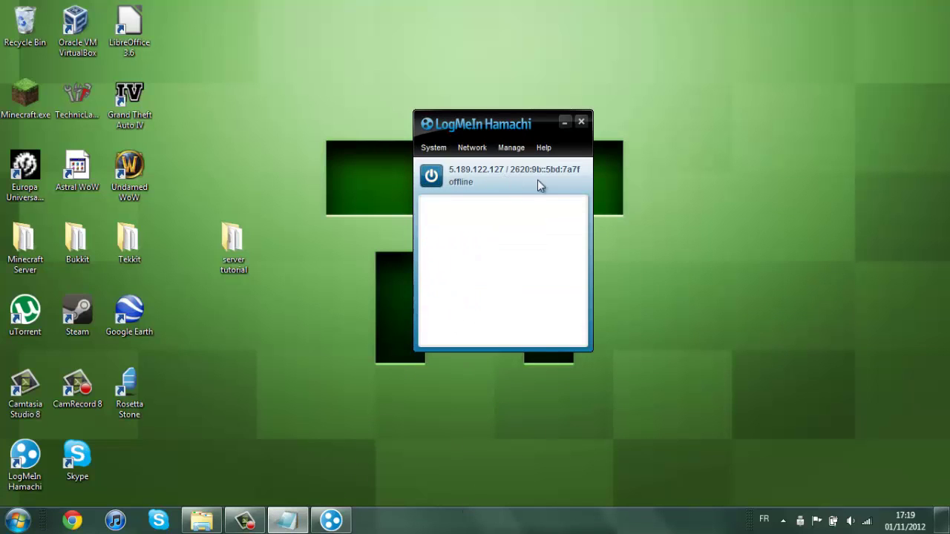
click(428, 181)
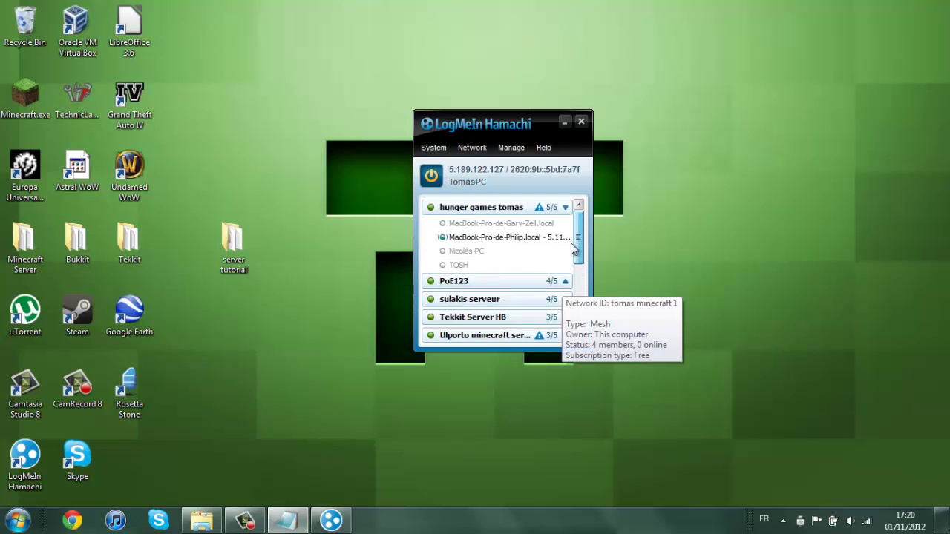
Collapse the member lists of the first three networks in Hamachi.
click(566, 209)
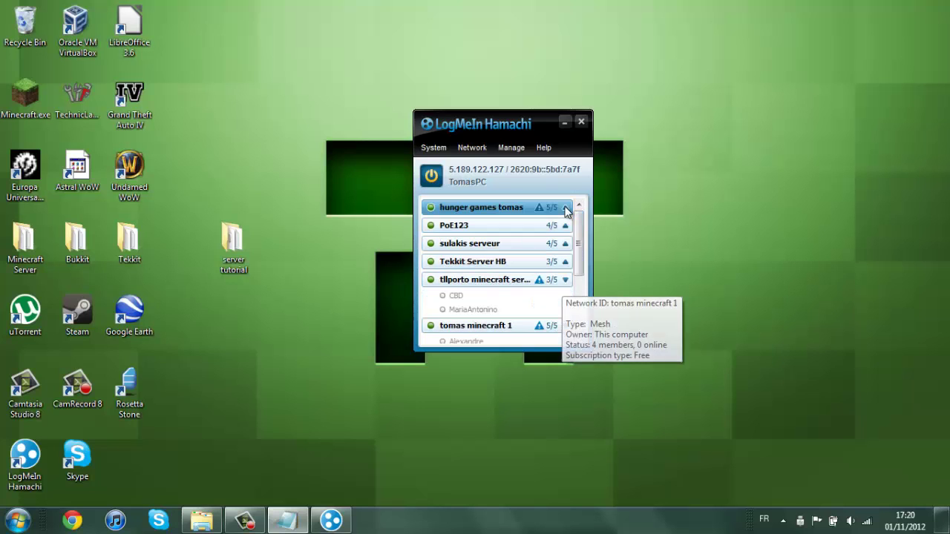
click(565, 280)
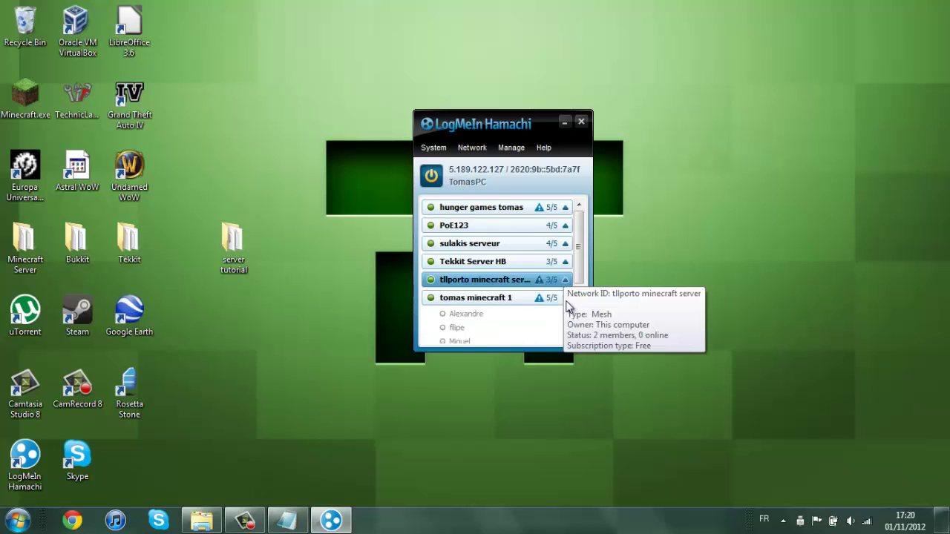
click(565, 298)
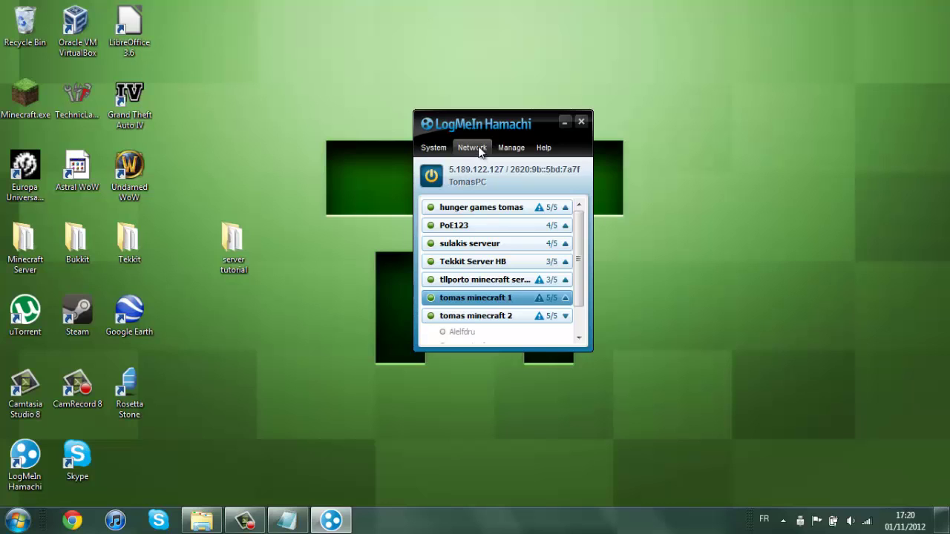
Create a new password-protected Hamachi network named 'tllporto tutorial'.
click(478, 149)
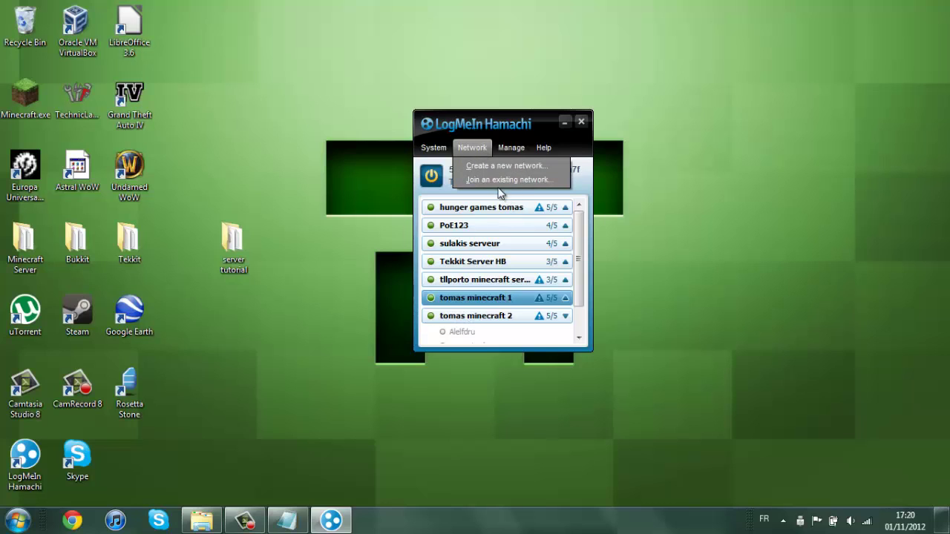
click(487, 166)
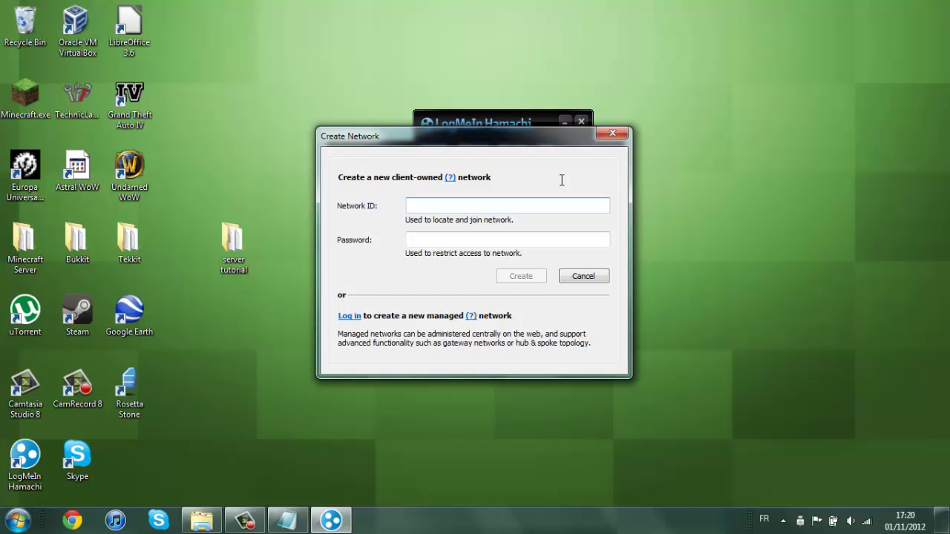
text(tlporto tutorial)
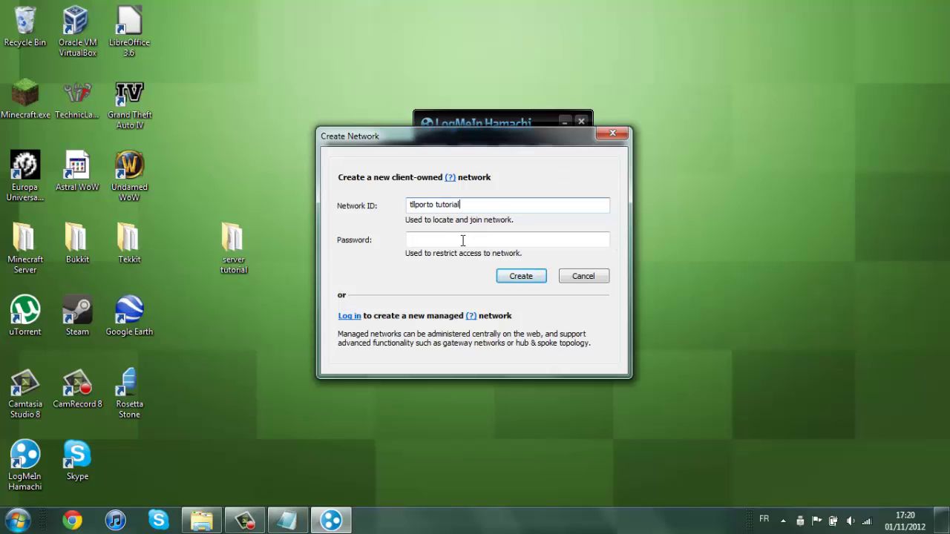
click(463, 239)
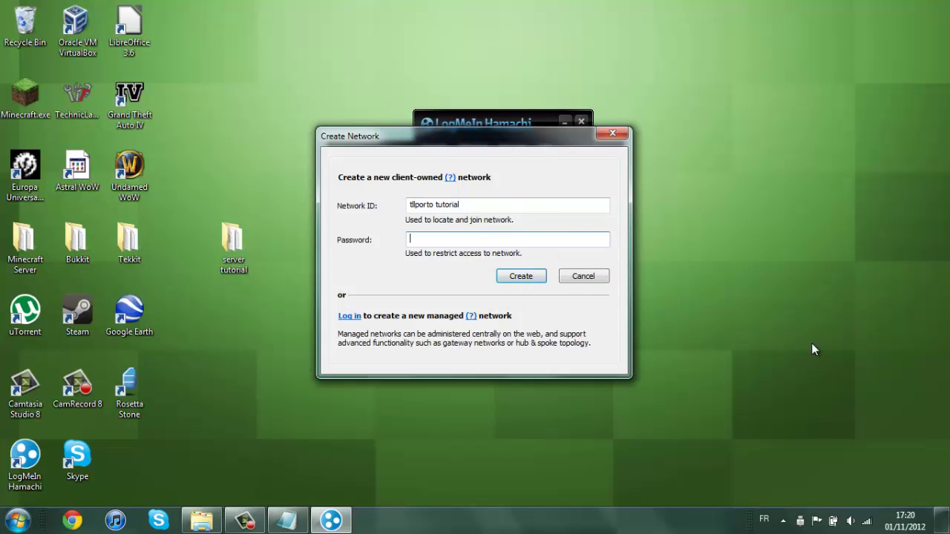
click(519, 276)
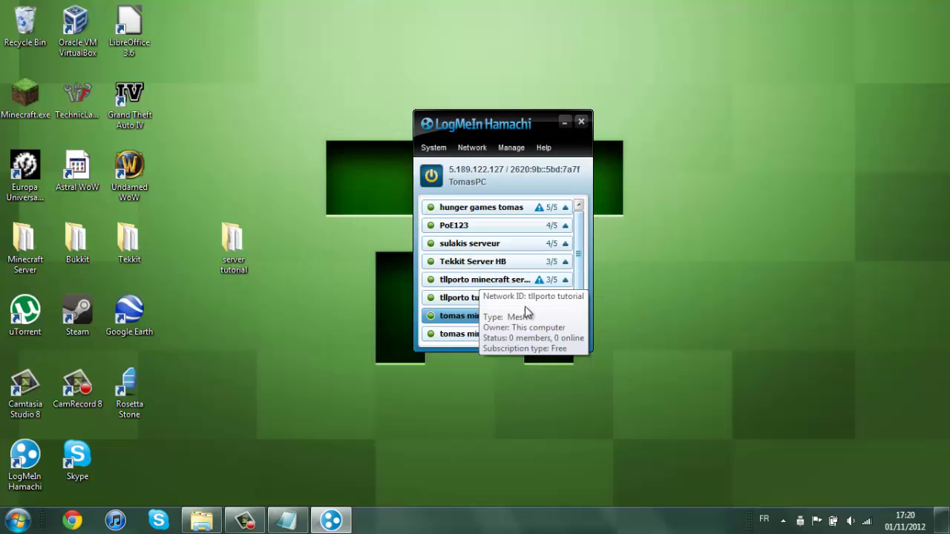
Collapse the tutorial network's members, tidy the other rows, and select the tutorial network.
click(564, 301)
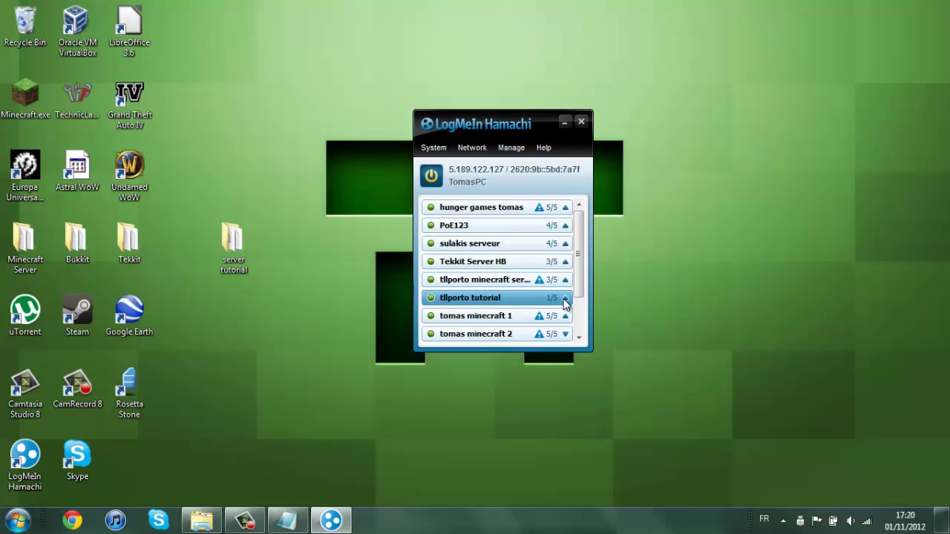
click(566, 299)
click(565, 318)
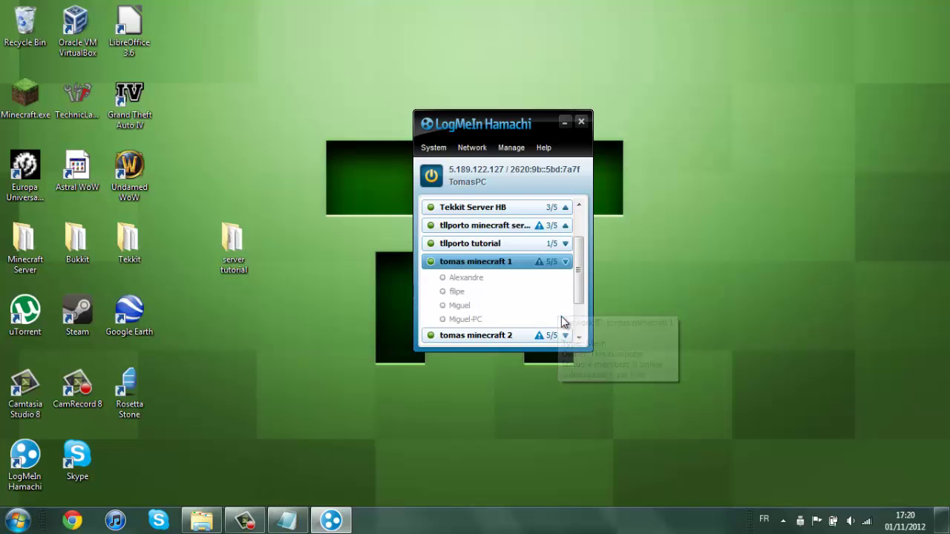
click(564, 265)
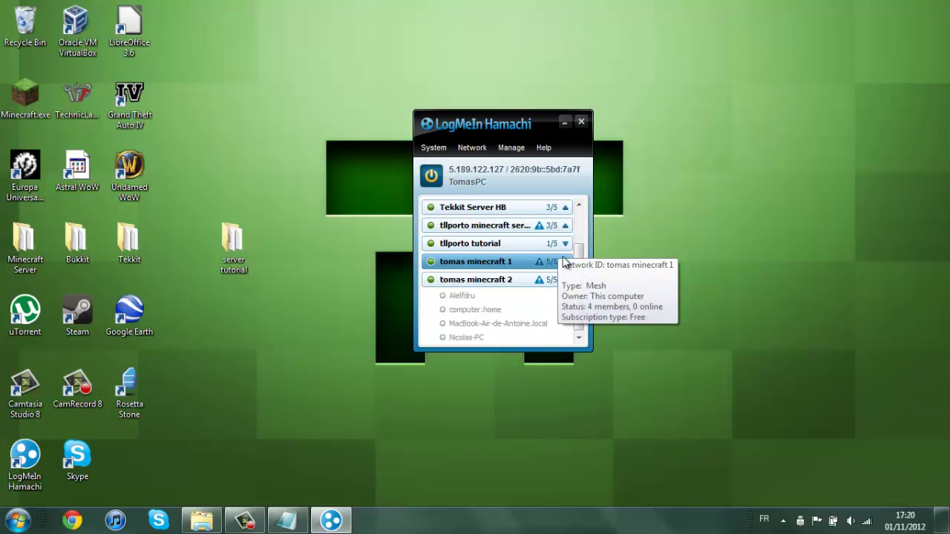
click(550, 246)
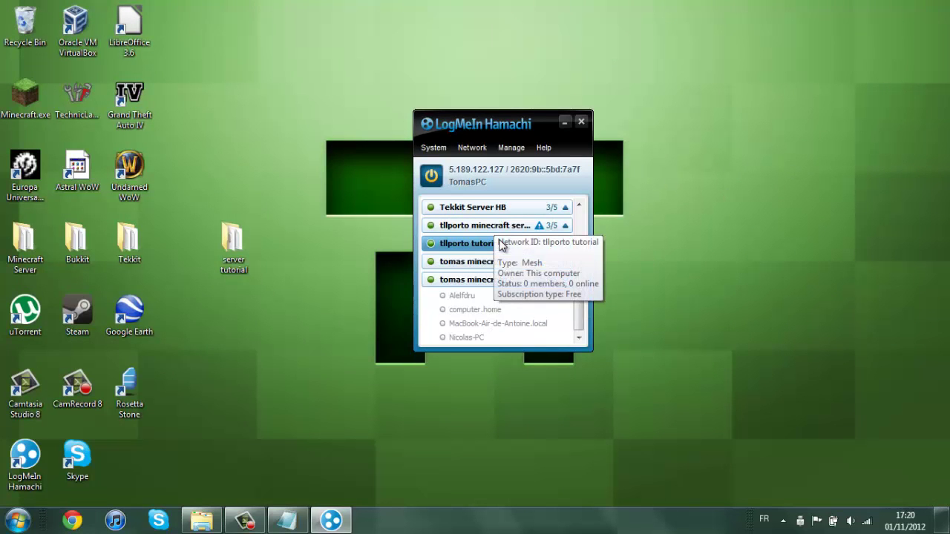
click(473, 146)
click(479, 181)
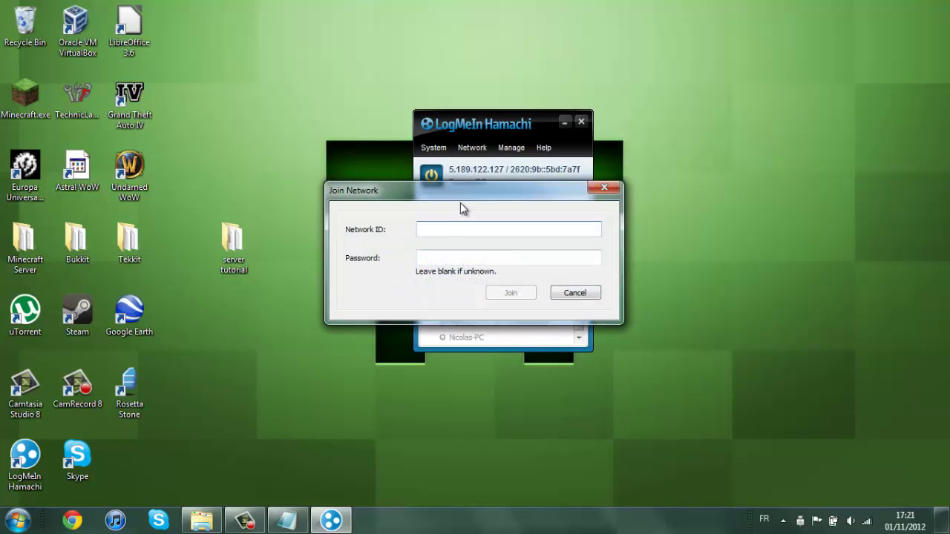
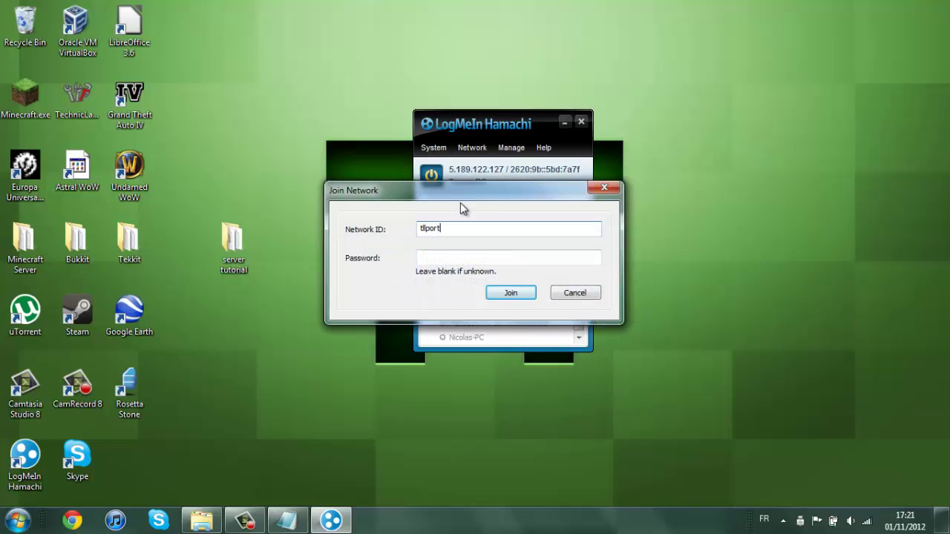
click(575, 293)
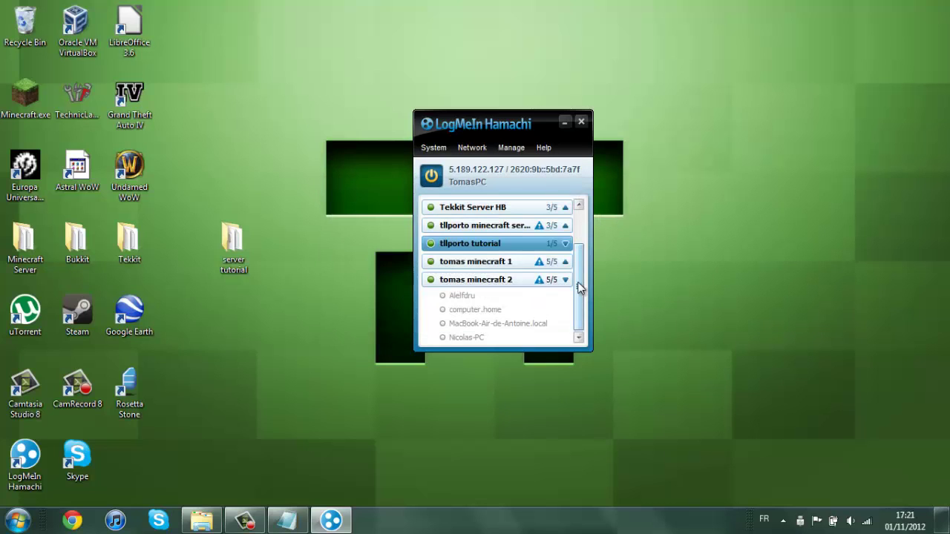
click(580, 341)
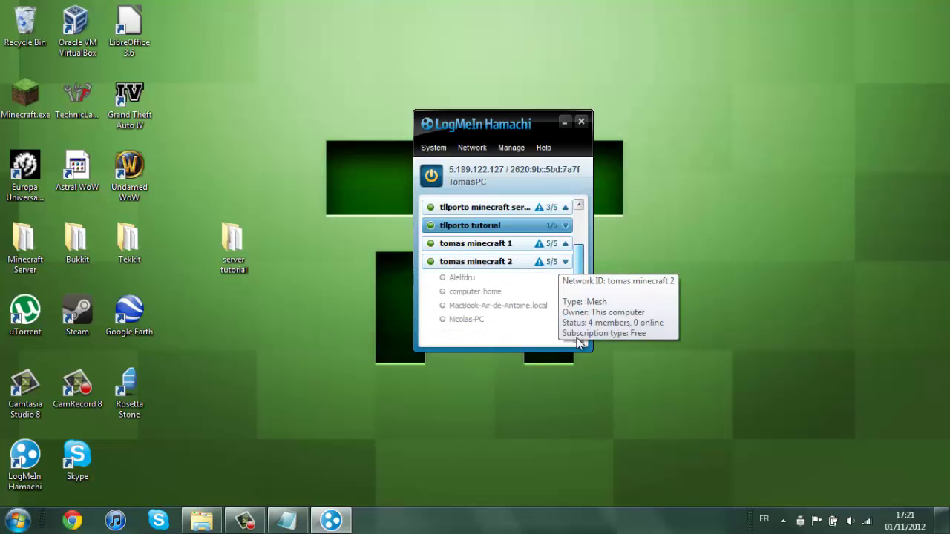
click(454, 173)
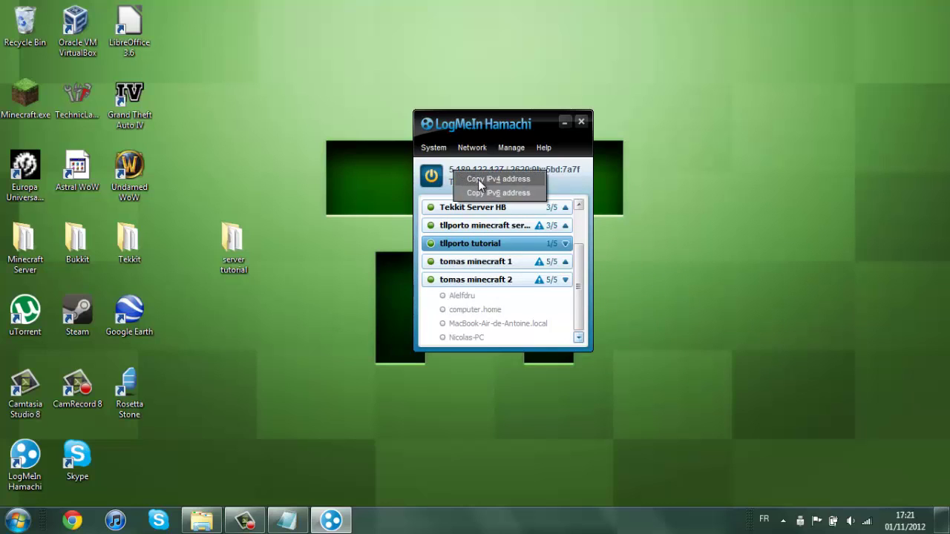
click(479, 180)
click(480, 184)
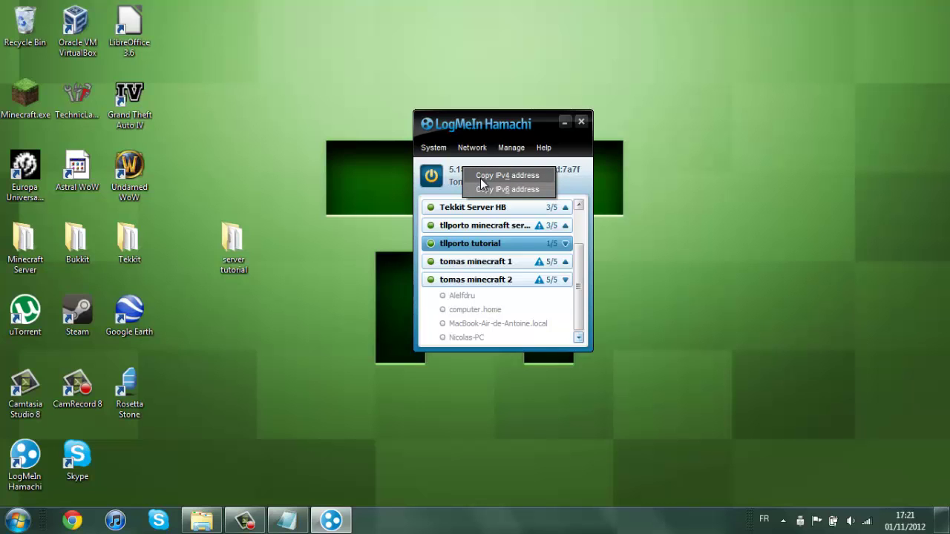
click(481, 184)
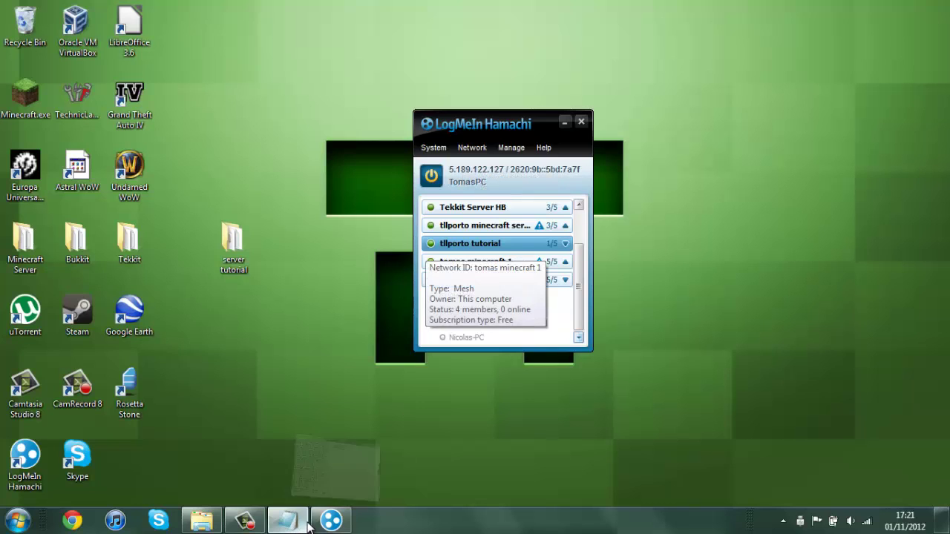
Paste 5.189.122.127 after server-ip= in server.properties, then minimize Notepad.
click(308, 524)
right_click(426, 265)
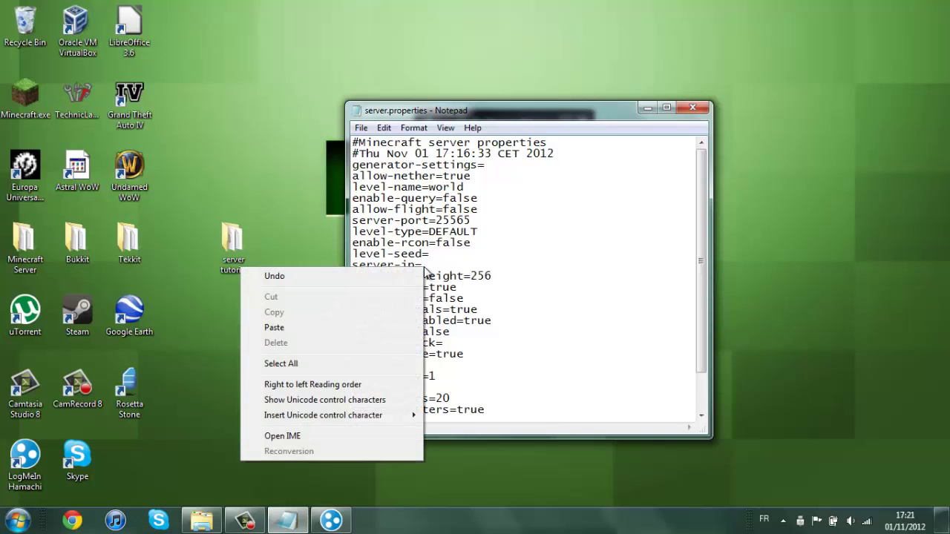
click(357, 324)
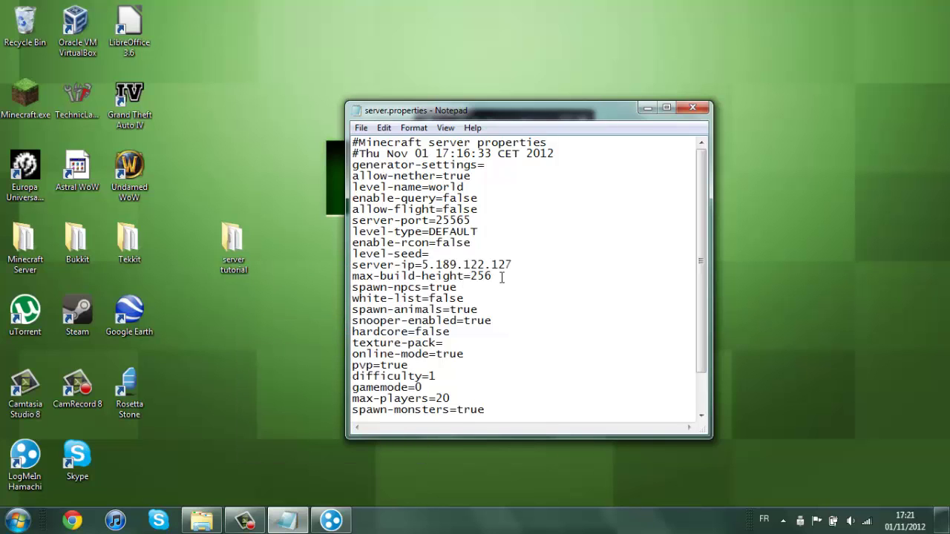
drag(578, 111, 452, 47)
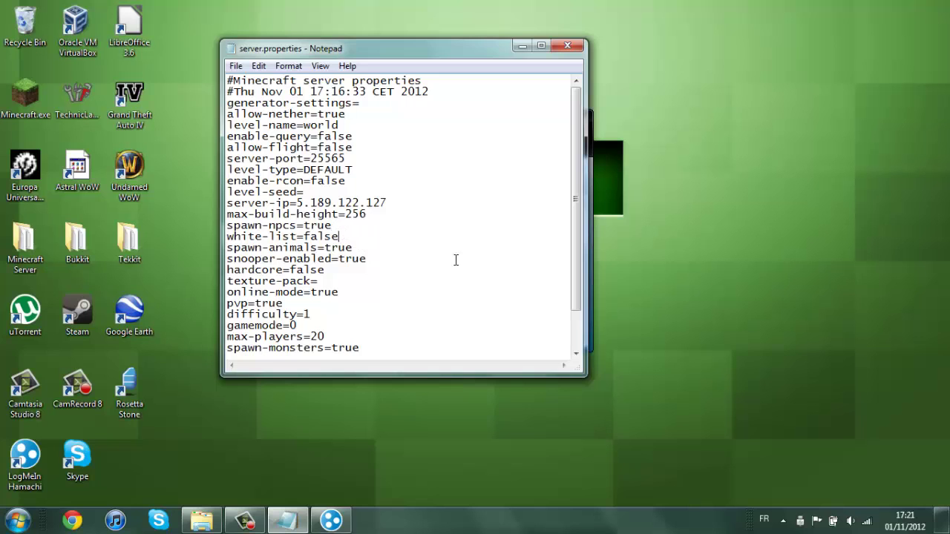
click(296, 524)
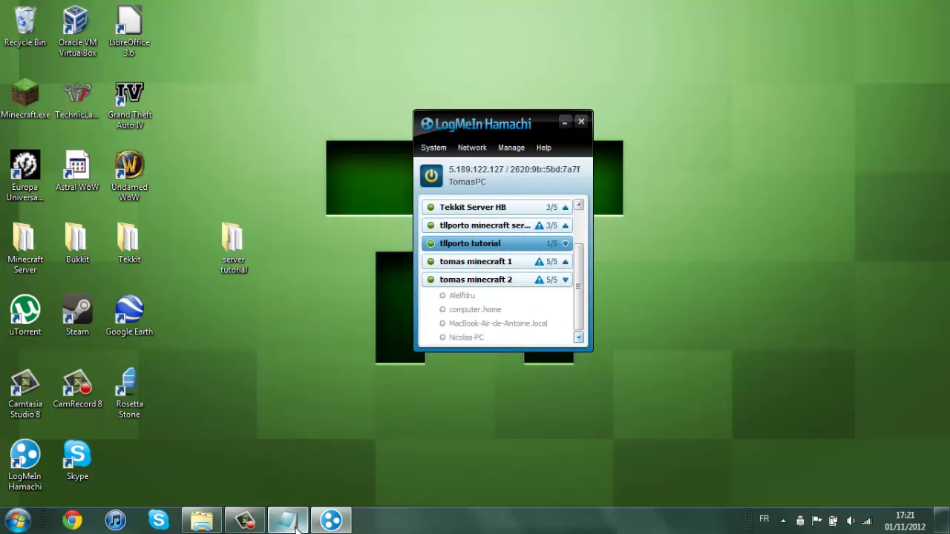
Add the player's username to white-list.txt, save it, and bring server.properties forward.
click(201, 520)
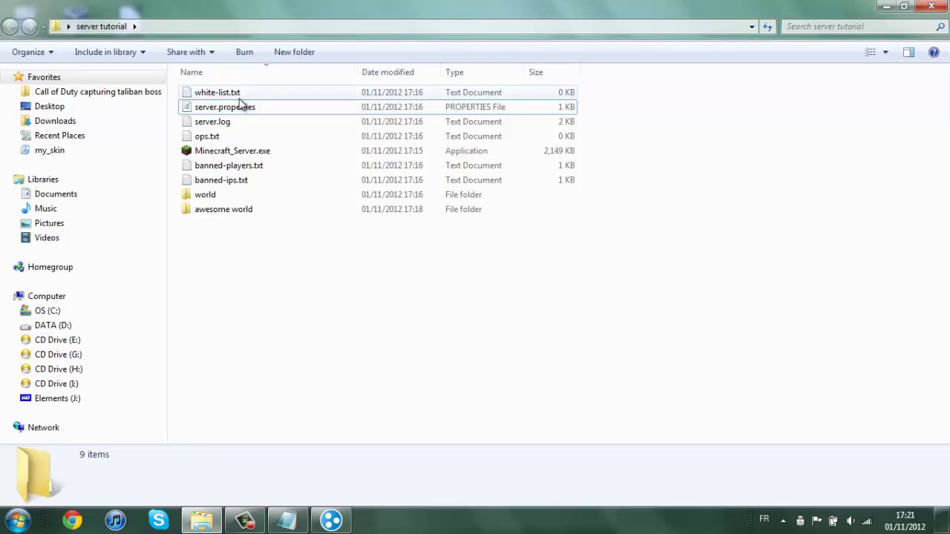
double_click(236, 96)
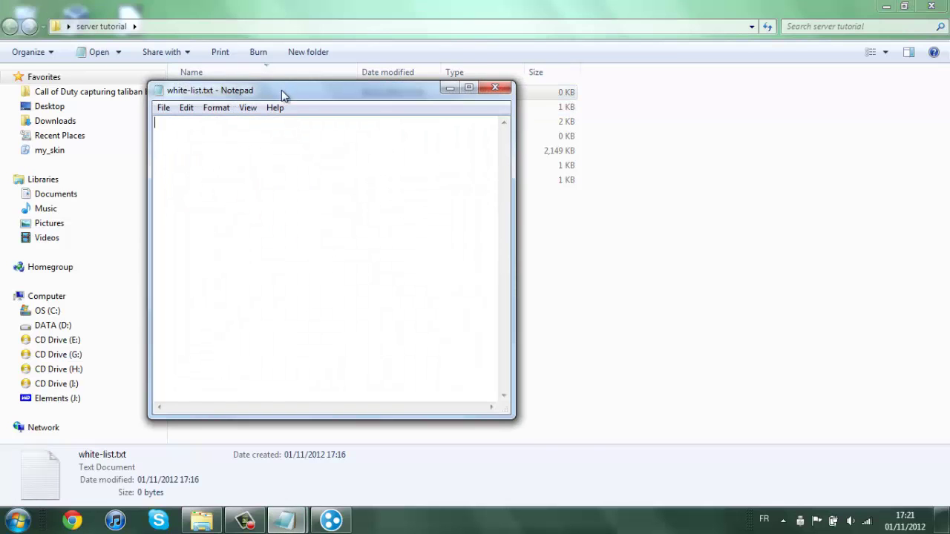
drag(282, 90, 522, 78)
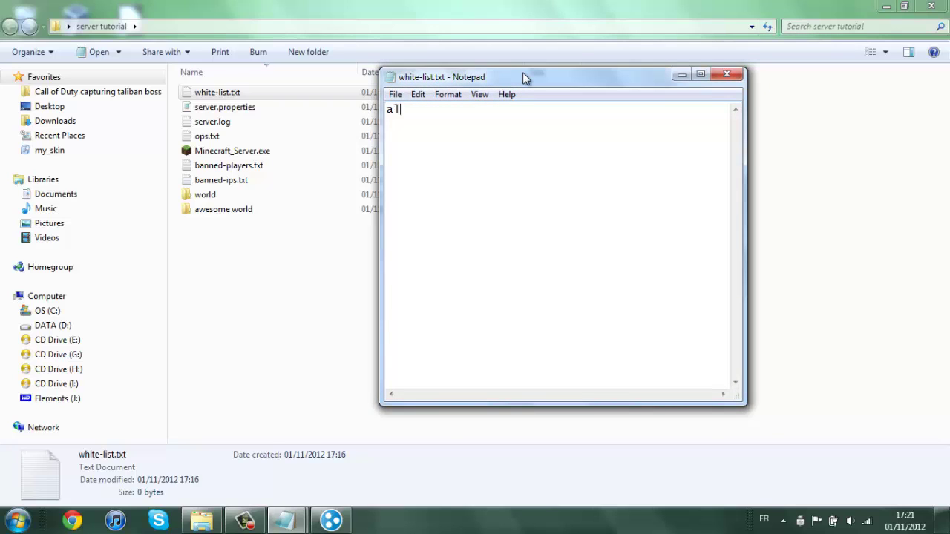
text(efdru)
click(728, 76)
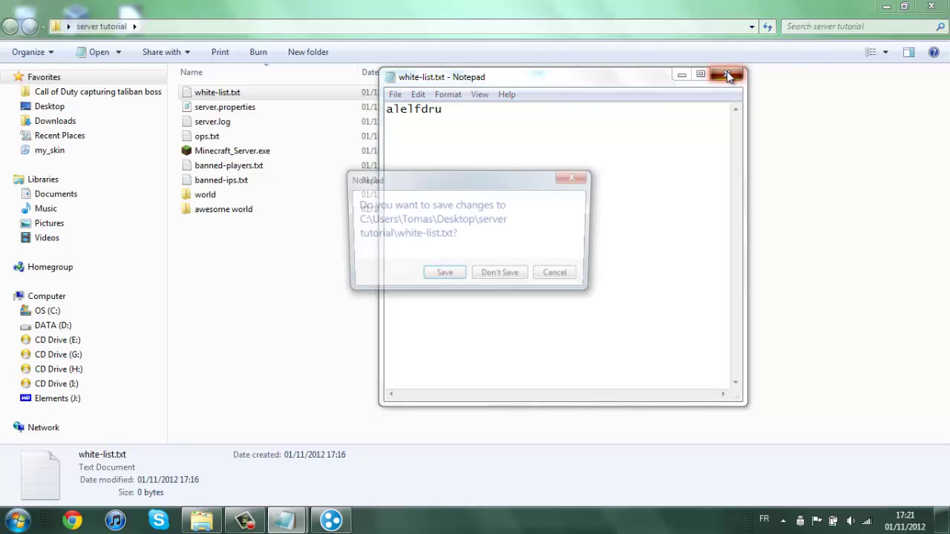
click(443, 276)
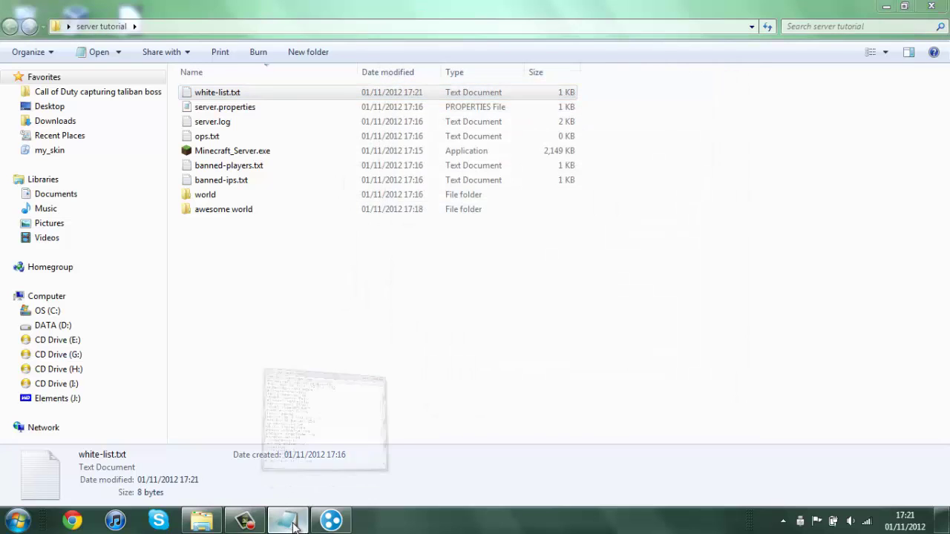
click(293, 526)
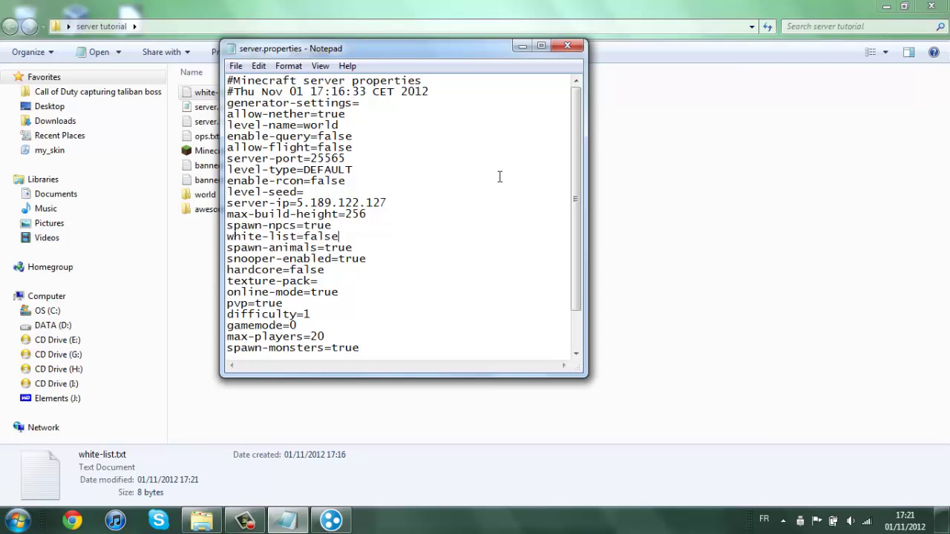
Change white-list from false to true and set max-players to 5.
click(340, 237)
drag(339, 236, 305, 238)
key(BackSpace)
scroll(405, 232, down, 1)
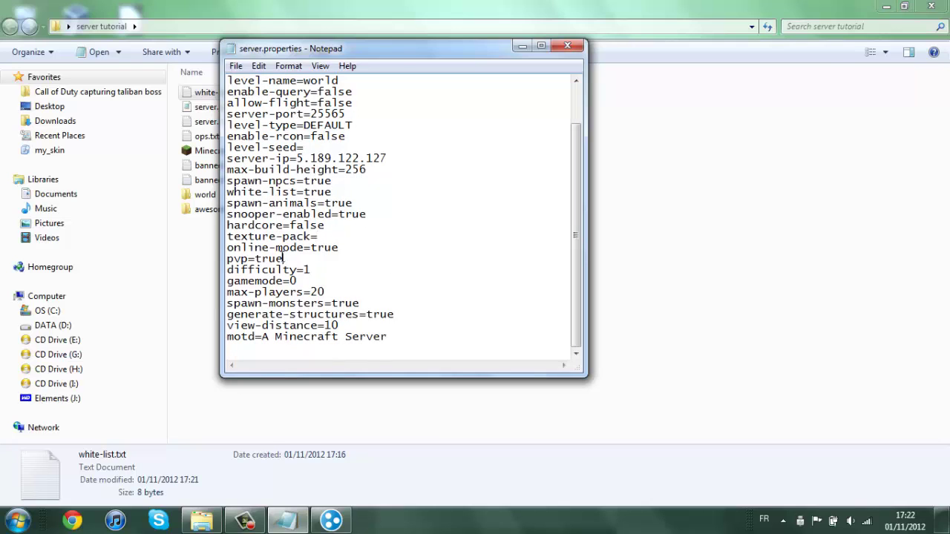
click(283, 258)
Set motd to 'tutorial server' and online-mode to false, then save server.properties.
key(BackSpace)
key(BackSpace)
key(BackSpace)
key(BackSpace)
key(BackSpace)
key(BackSpace)
key(BackSpace)
key(BackSpace)
key(BackSpace)
key(BackSpace)
key(BackSpace)
key(BackSpace)
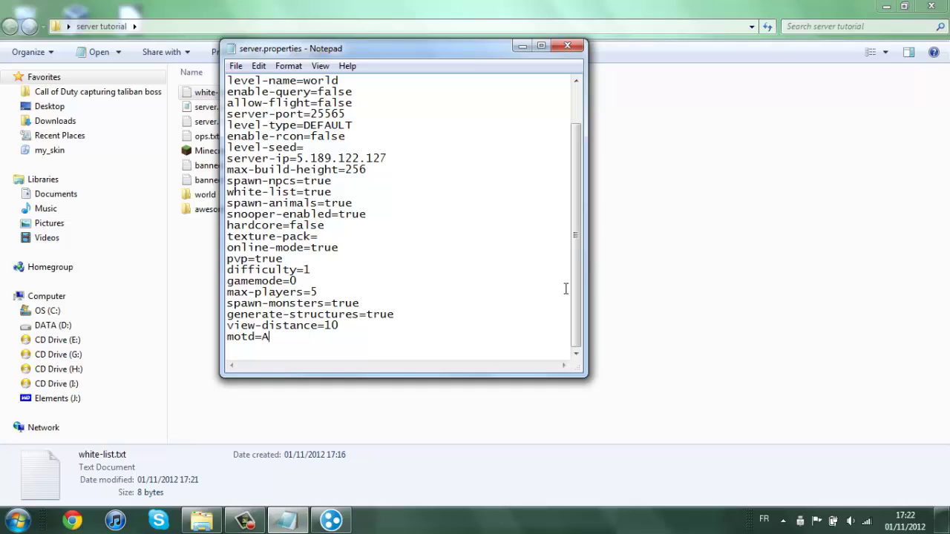
text(tutorial server)
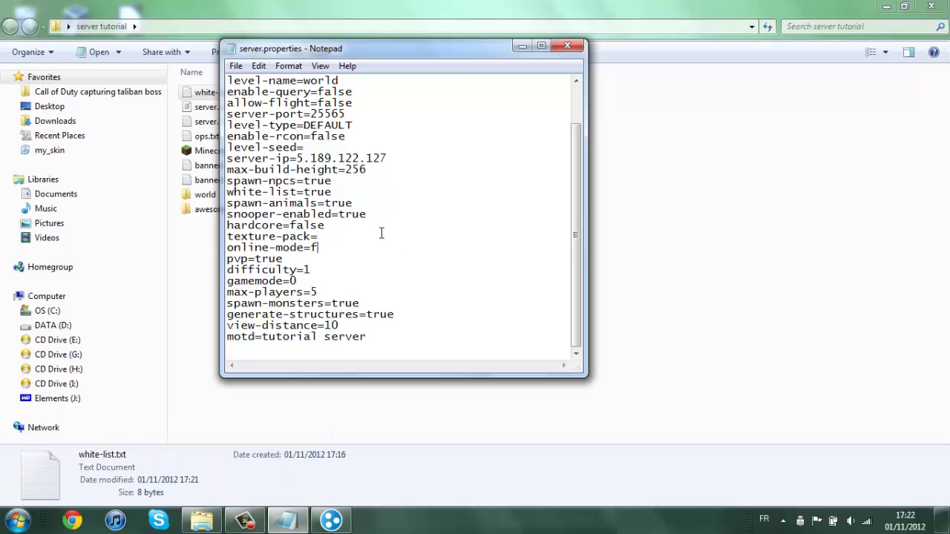
text(alse)
click(567, 47)
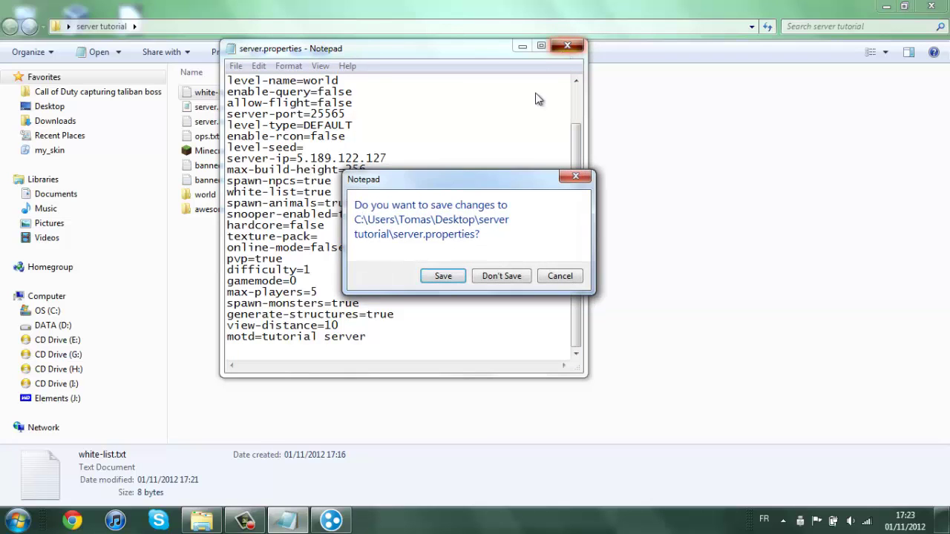
click(451, 277)
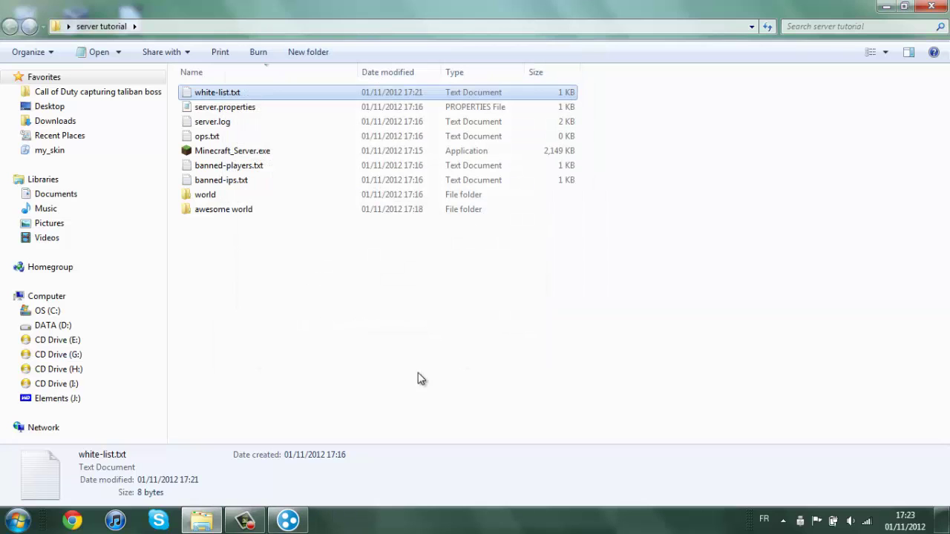
click(250, 329)
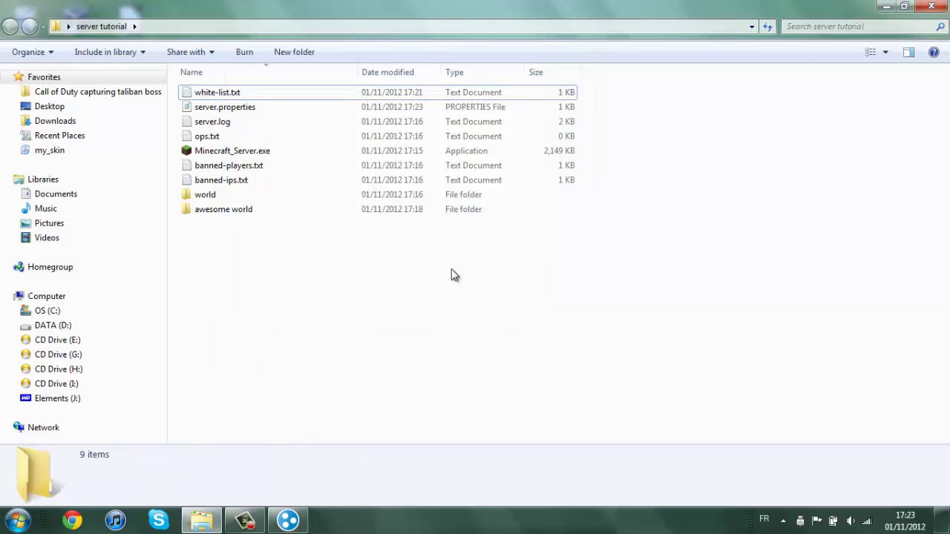
Launch Minecraft_Server.exe maximized and check the log's SURVIVAL game type and version 1.4.2.
double_click(225, 152)
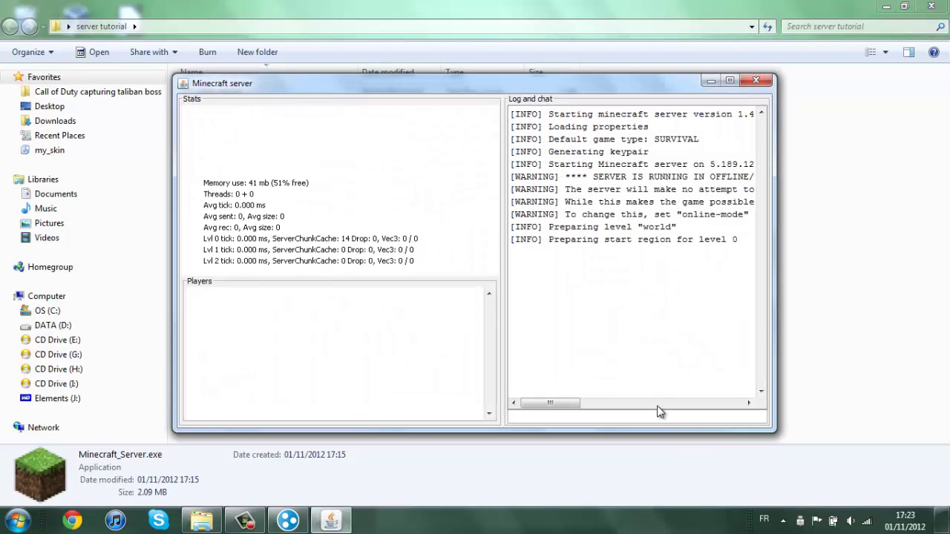
click(730, 81)
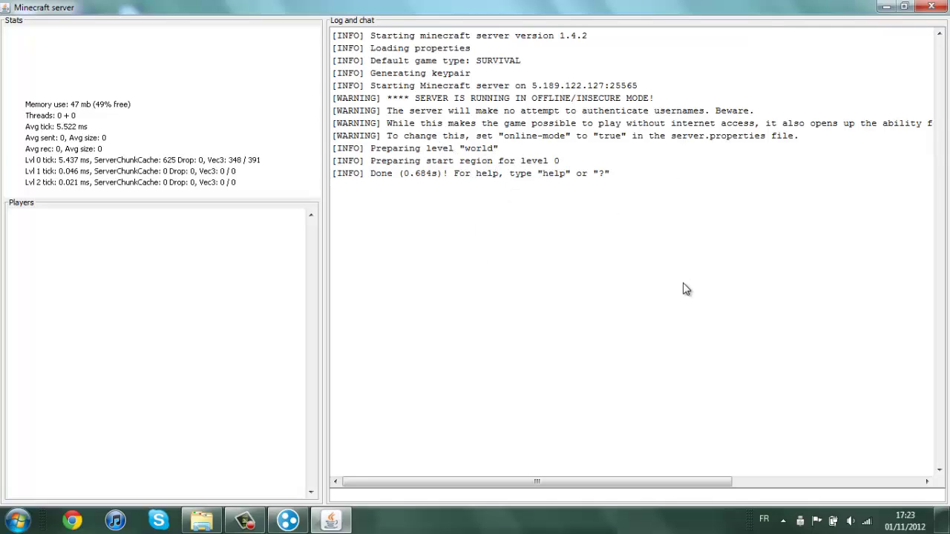
drag(482, 62, 534, 62)
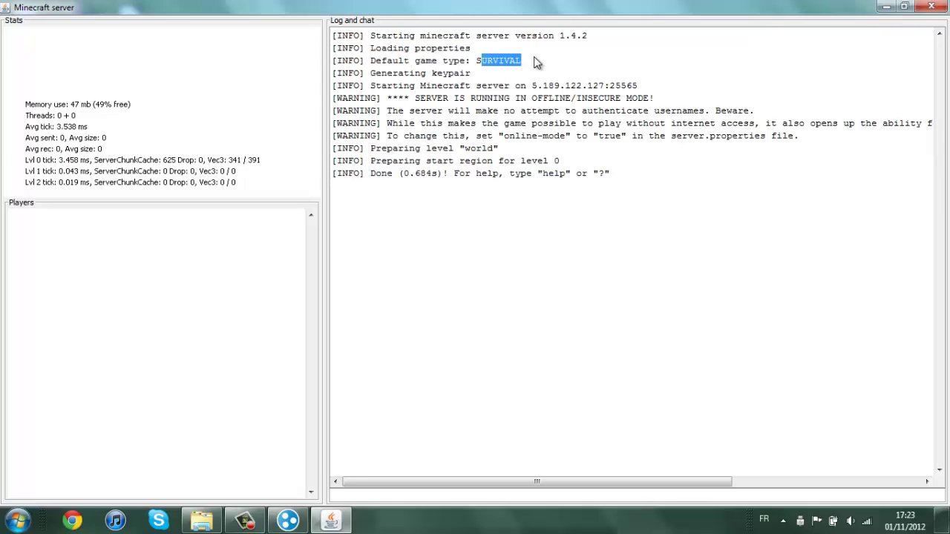
click(507, 65)
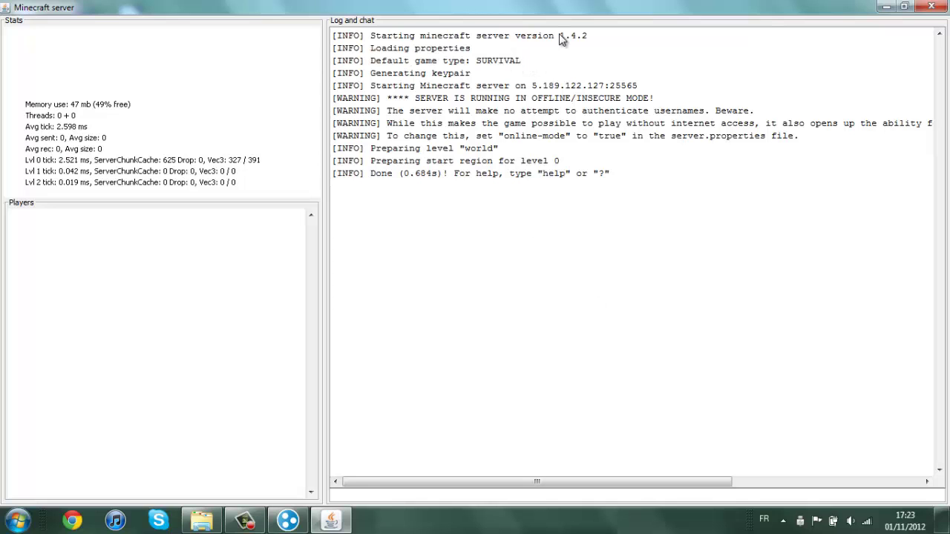
drag(563, 37, 577, 39)
click(674, 87)
Restore the server window to normal size, reposition it, and minimize it.
click(886, 6)
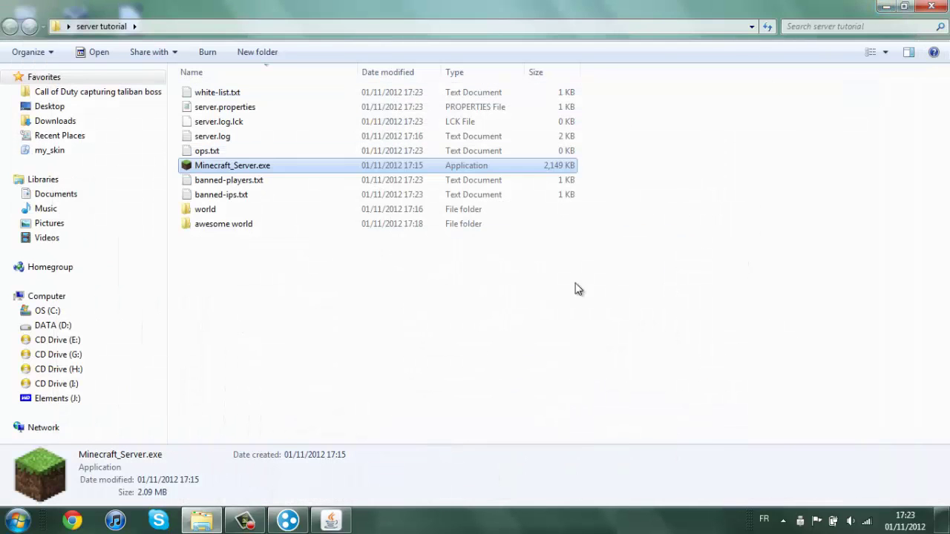
click(334, 523)
drag(653, 8, 517, 131)
drag(523, 120, 376, 124)
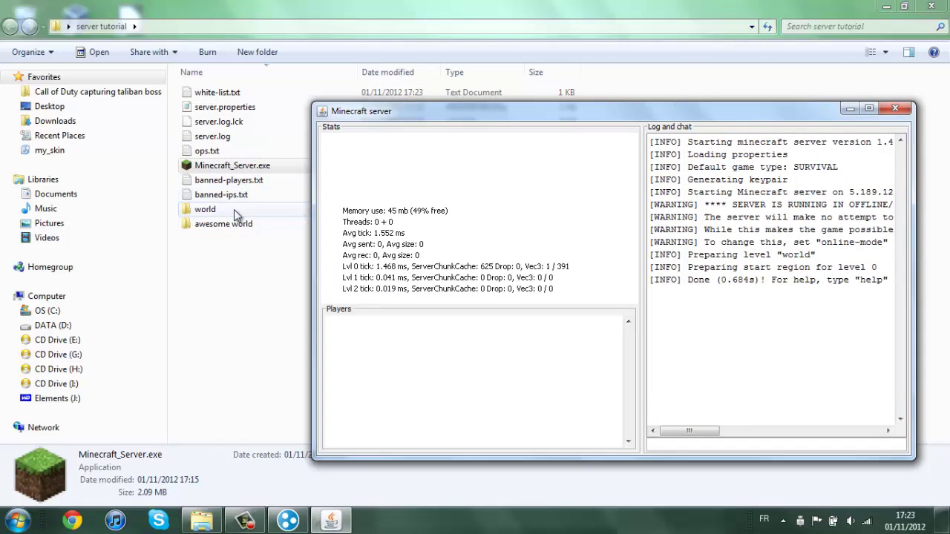
click(850, 111)
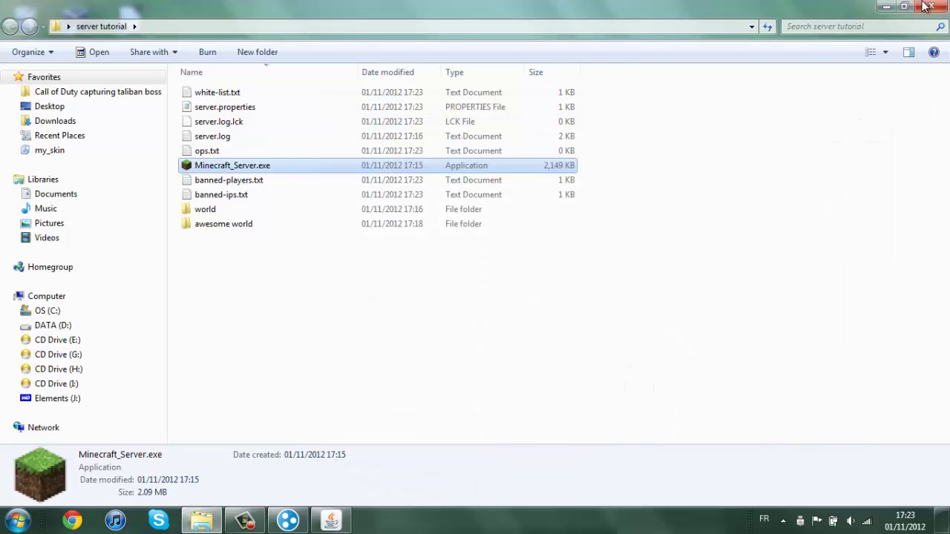
Launch Minecraft.exe from the desktop, log in, and maximize the game window.
click(886, 6)
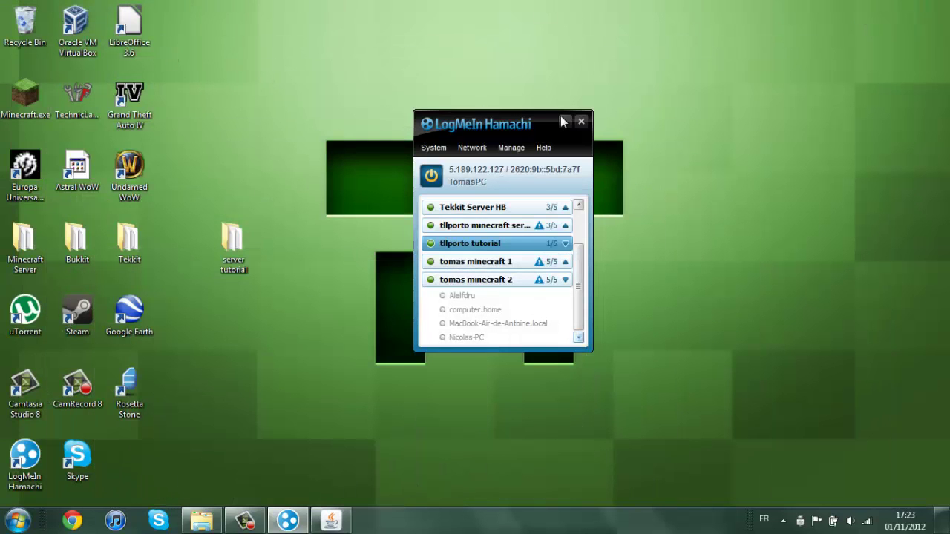
click(564, 121)
double_click(26, 97)
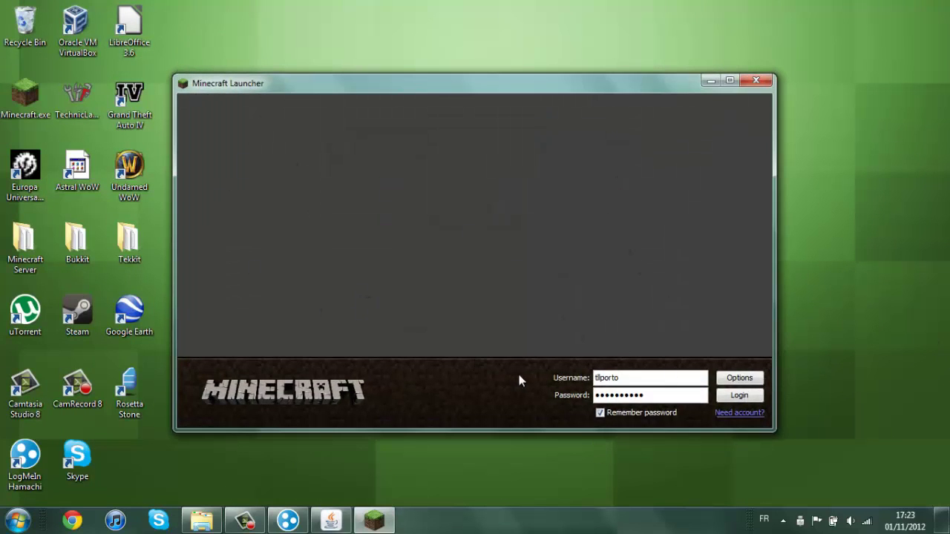
click(744, 396)
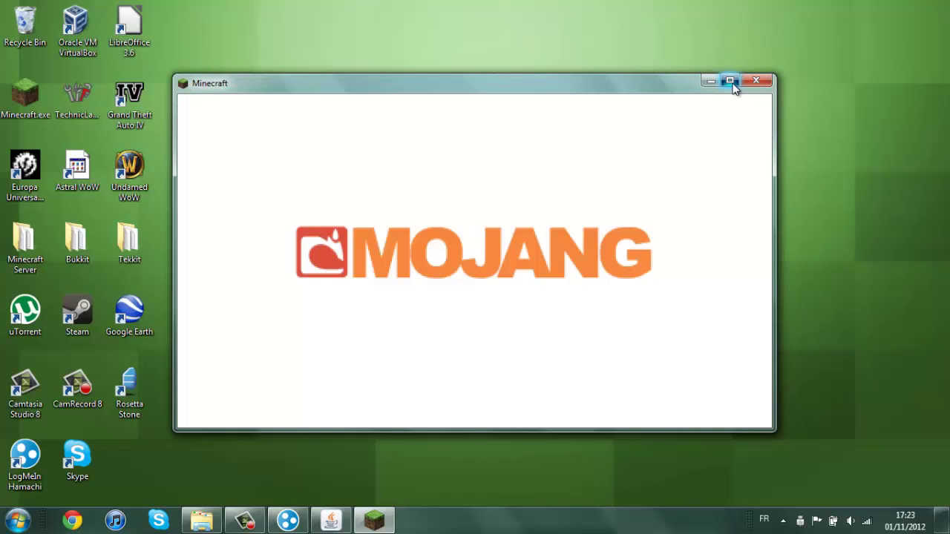
click(732, 83)
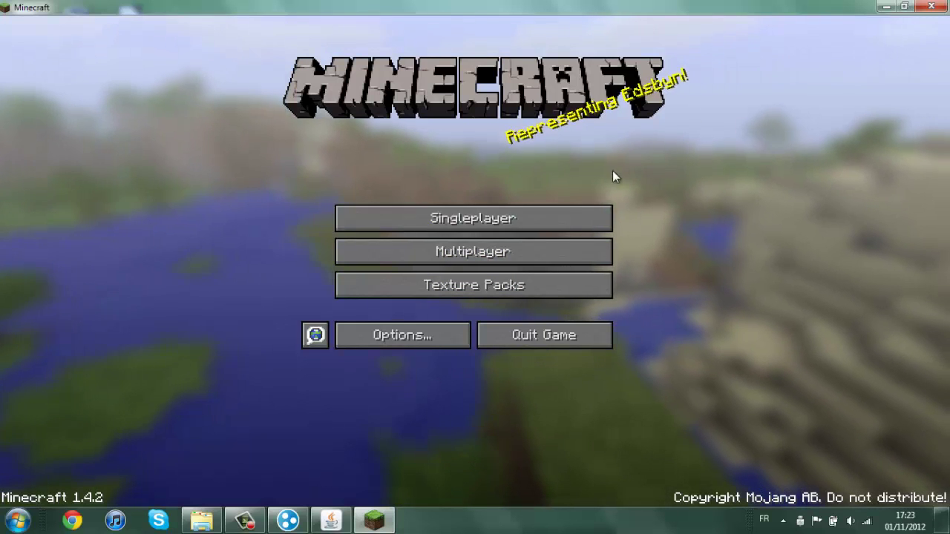
Open the Multiplayer list, refresh it, and select 'my server'.
click(476, 251)
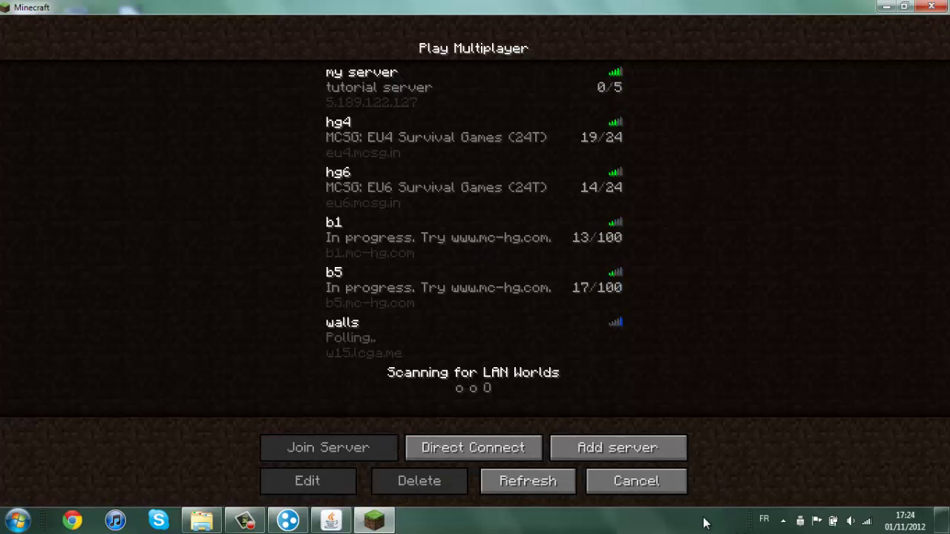
click(536, 482)
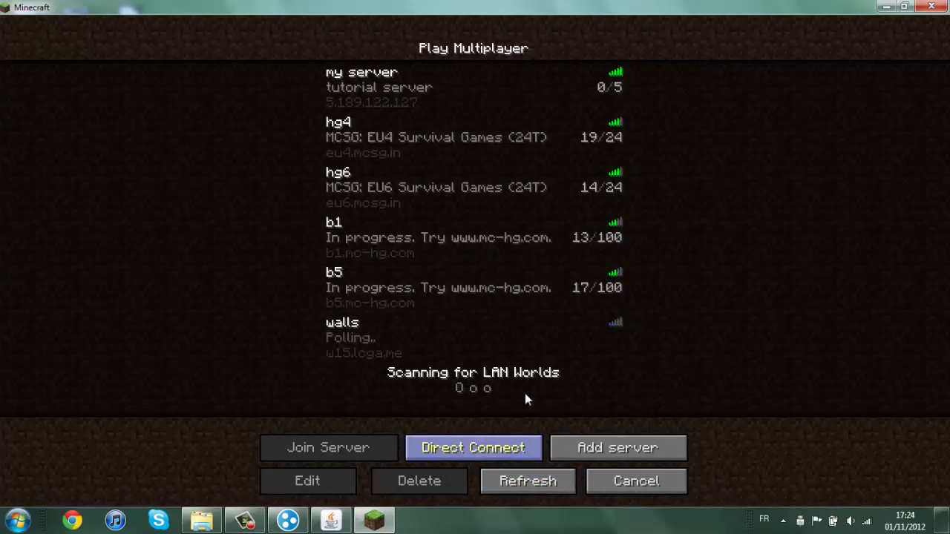
click(347, 86)
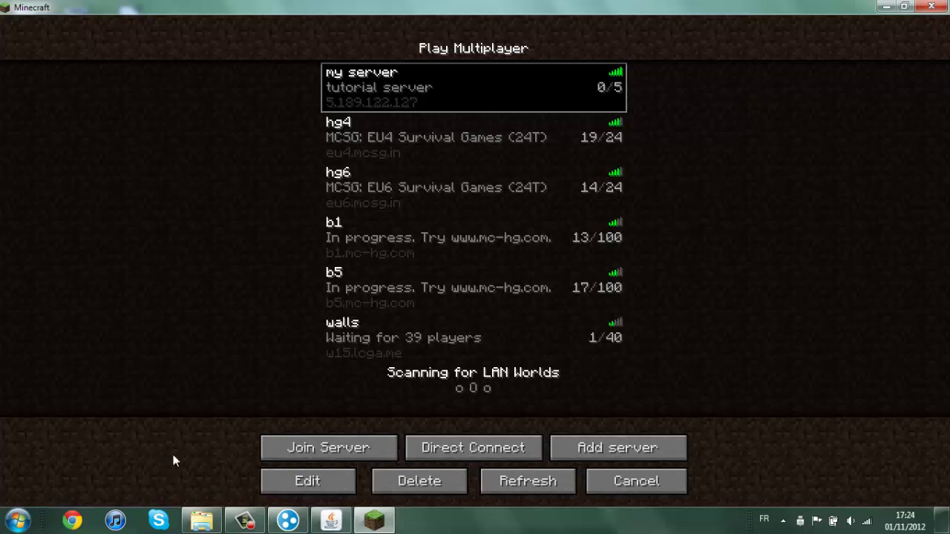
Cancel a new server entry, join 'my server', and return after the not-white-listed refusal.
click(615, 458)
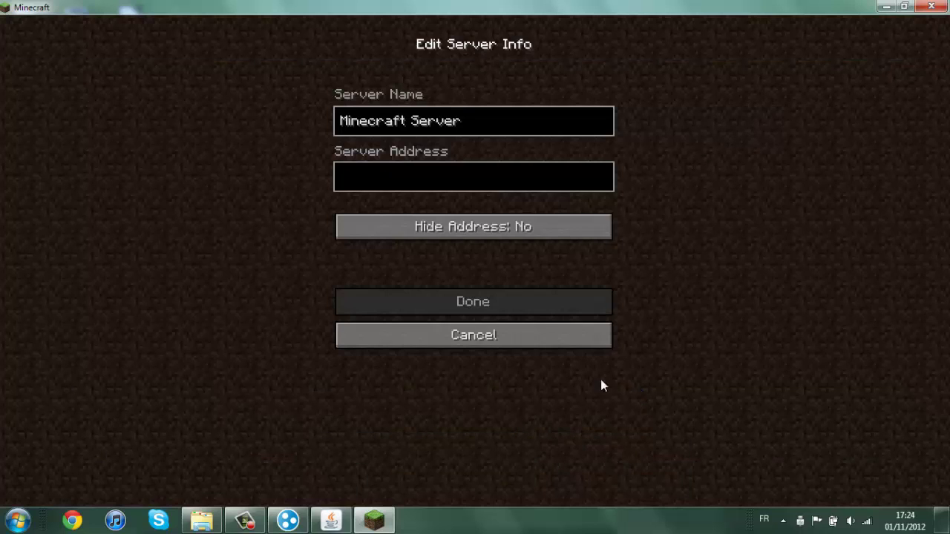
click(451, 182)
text(5.189.122.127)
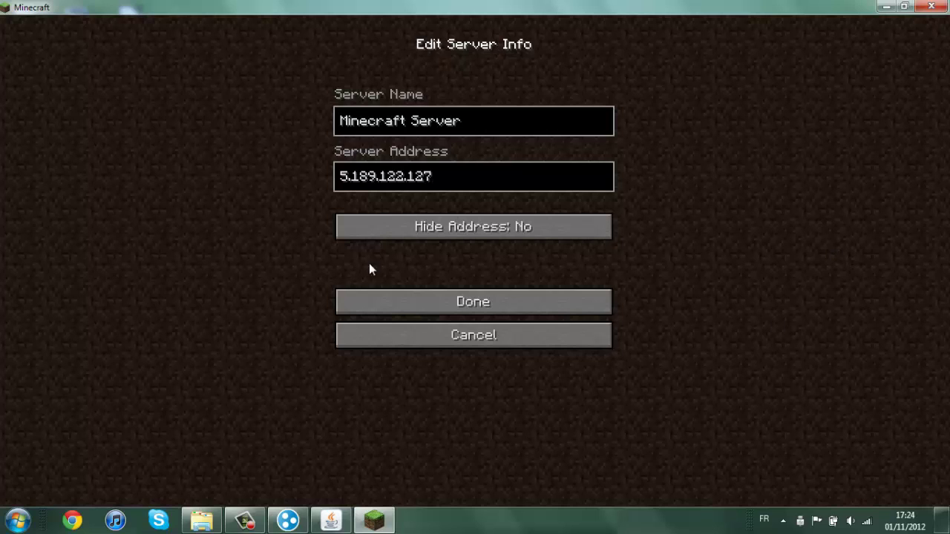
click(467, 334)
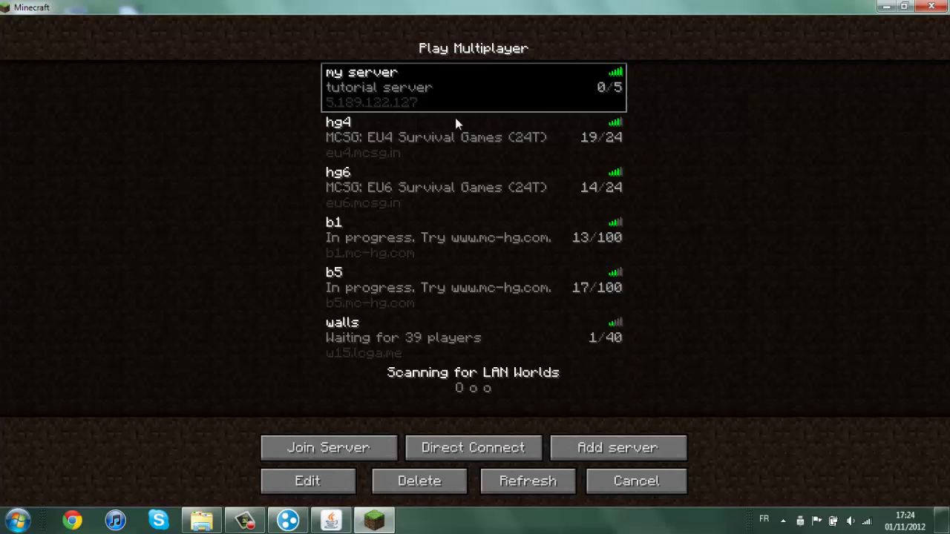
click(361, 449)
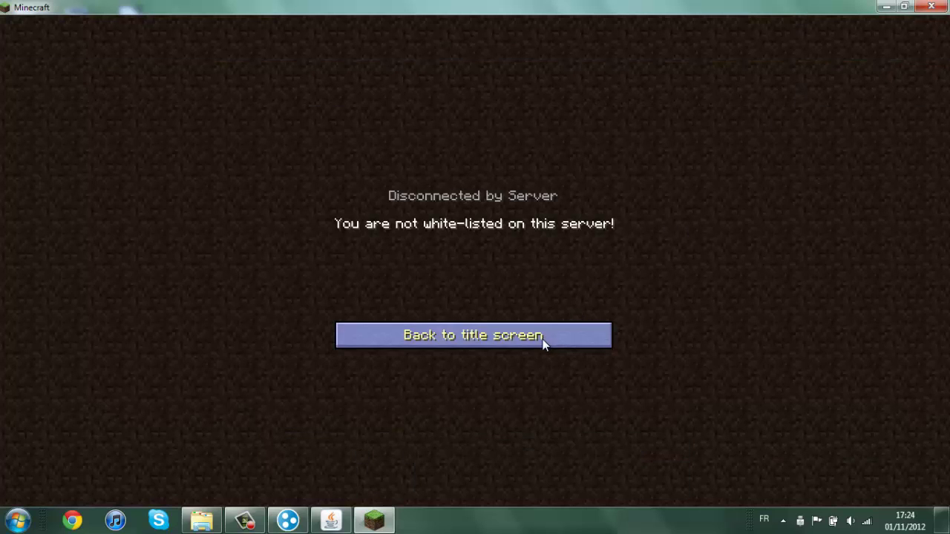
click(542, 339)
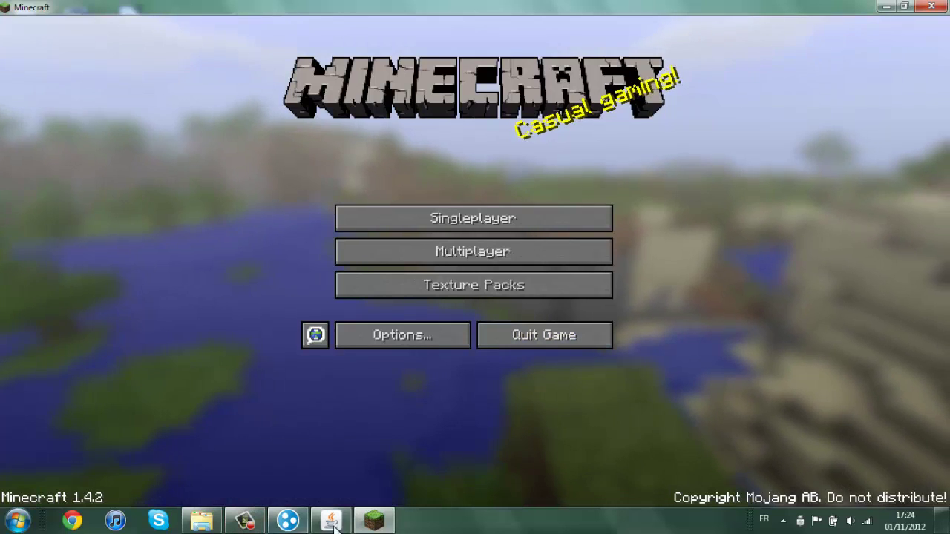
Stop the running Minecraft server with the stop command.
mouse_move(337, 523)
click(575, 420)
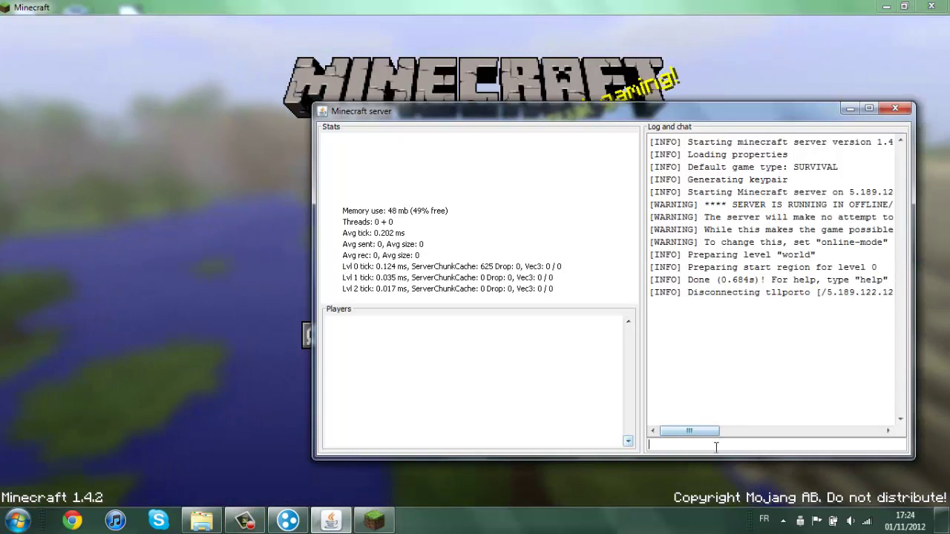
text(stop)
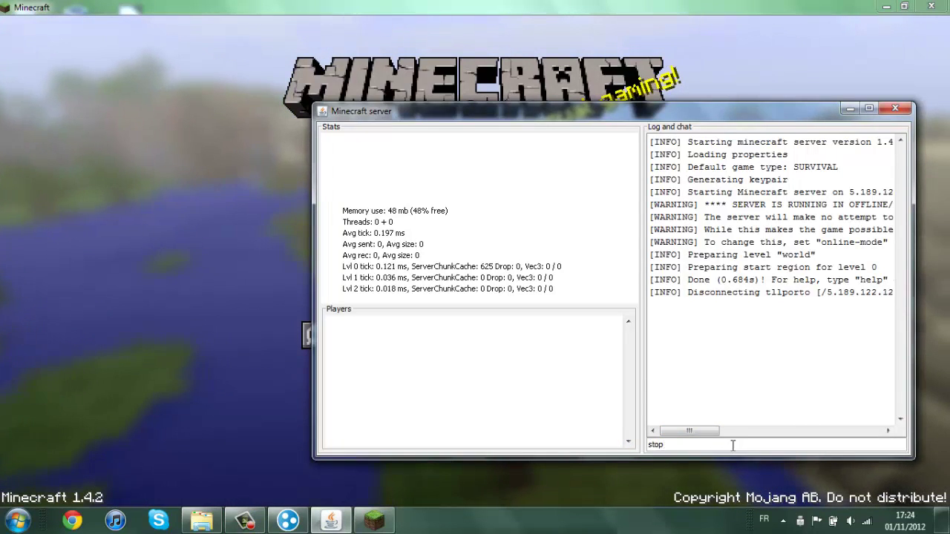
key(Return)
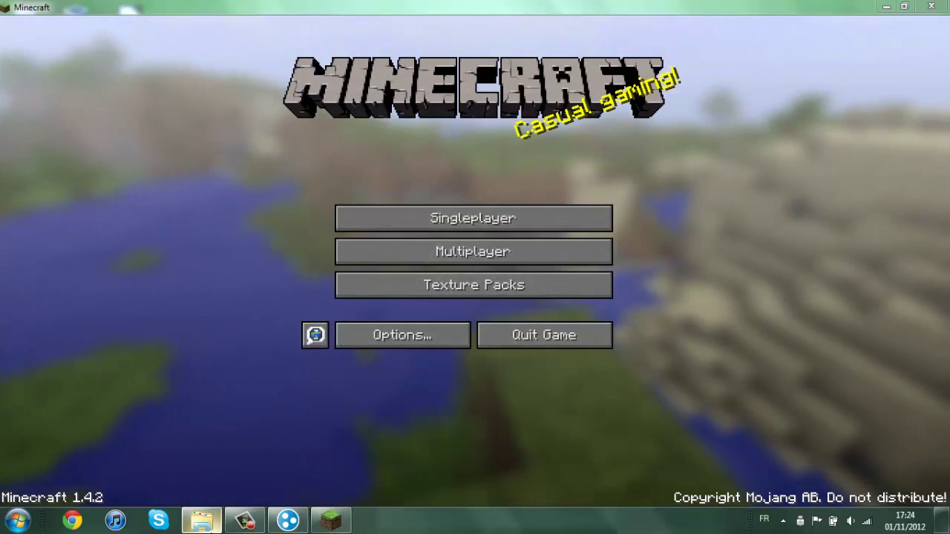
Add a second player's username to white-list.txt and save it.
mouse_move(202, 523)
click(346, 364)
double_click(214, 93)
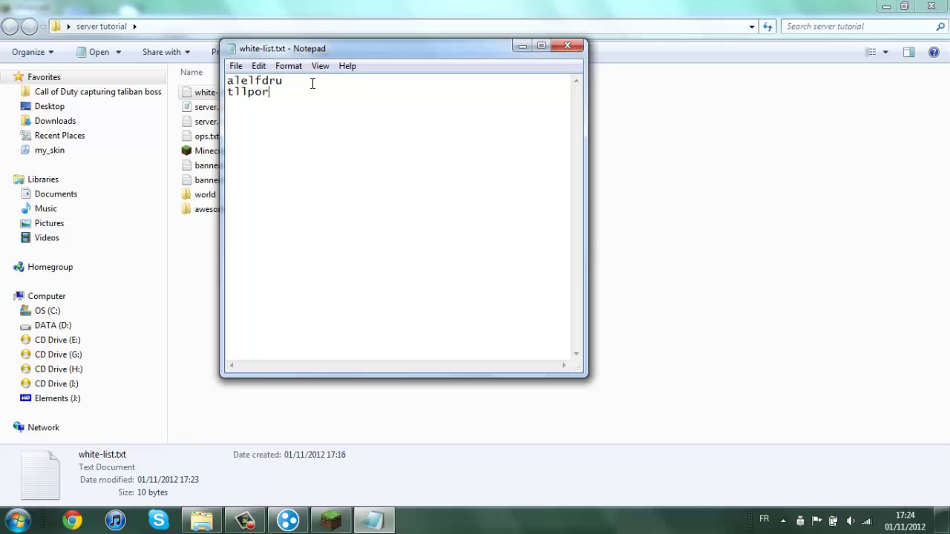
click(568, 45)
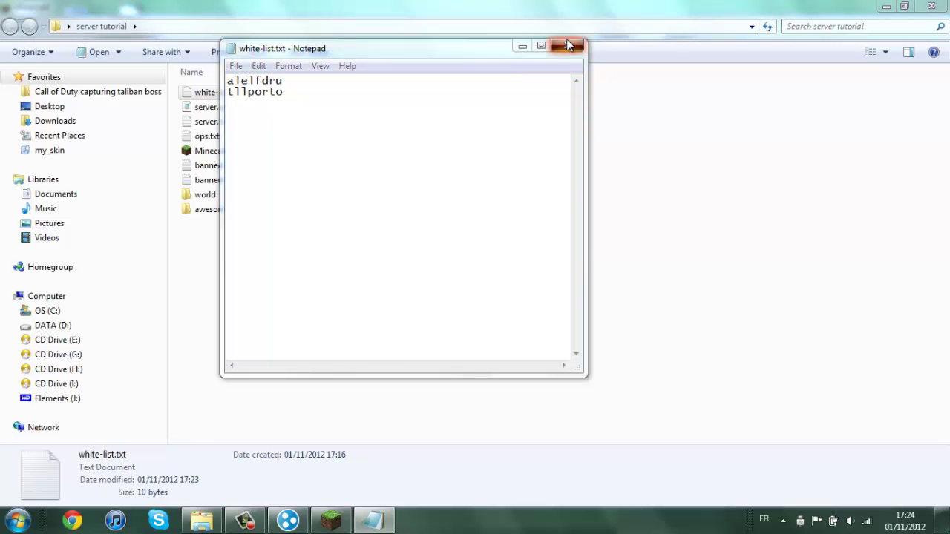
click(442, 276)
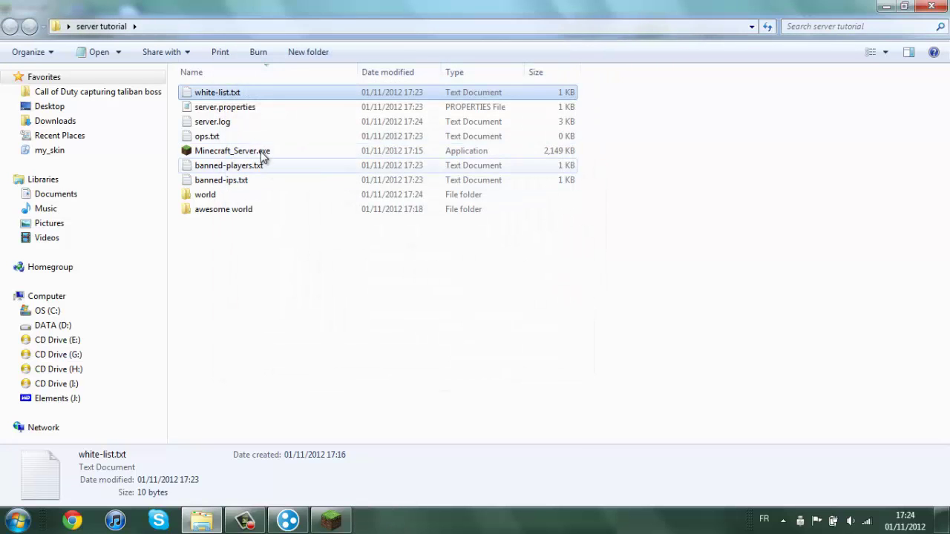
Relaunch Minecraft_Server.exe, then join 'my server' from Minecraft's multiplayer list.
double_click(261, 152)
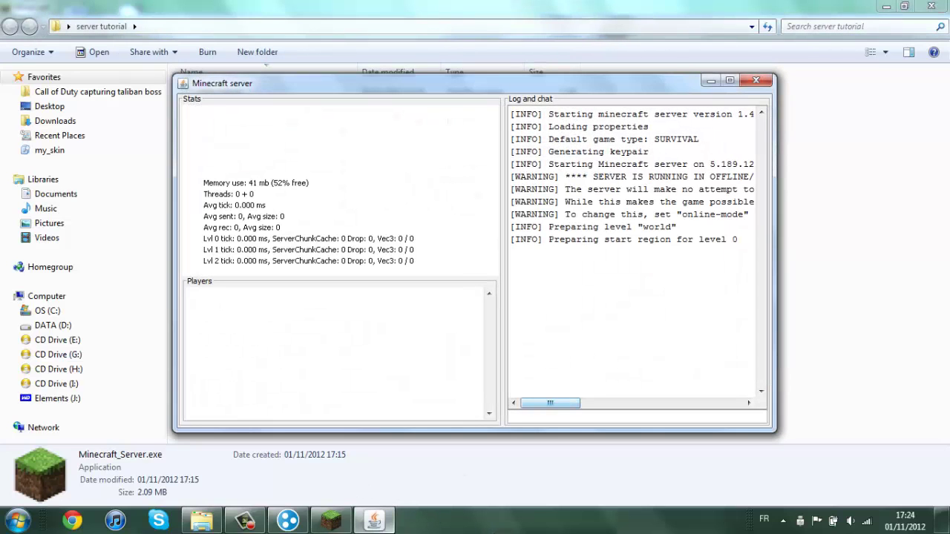
drag(387, 529, 362, 514)
click(334, 526)
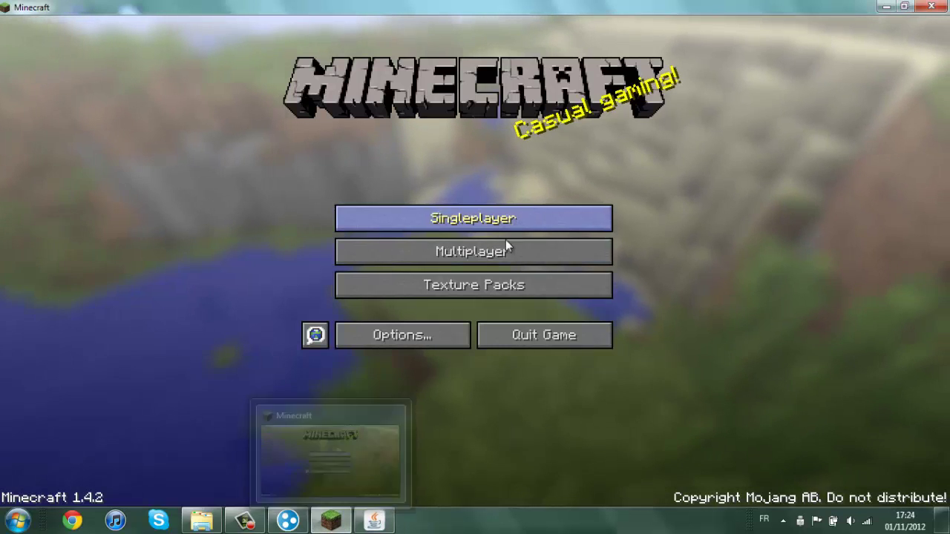
click(505, 245)
click(447, 93)
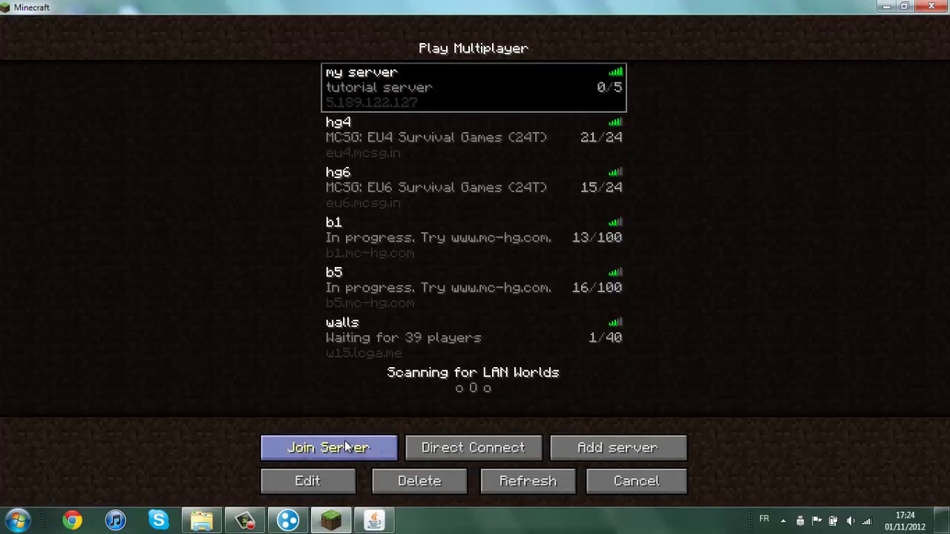
click(340, 445)
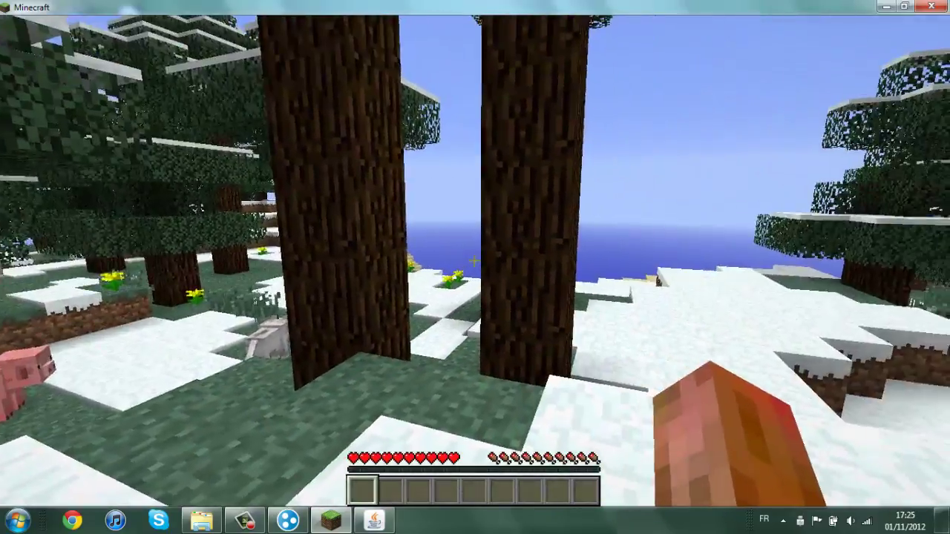
Switch Minecraft's video graphics from Fancy to Fast and return to the game.
key(Escape)
click(415, 265)
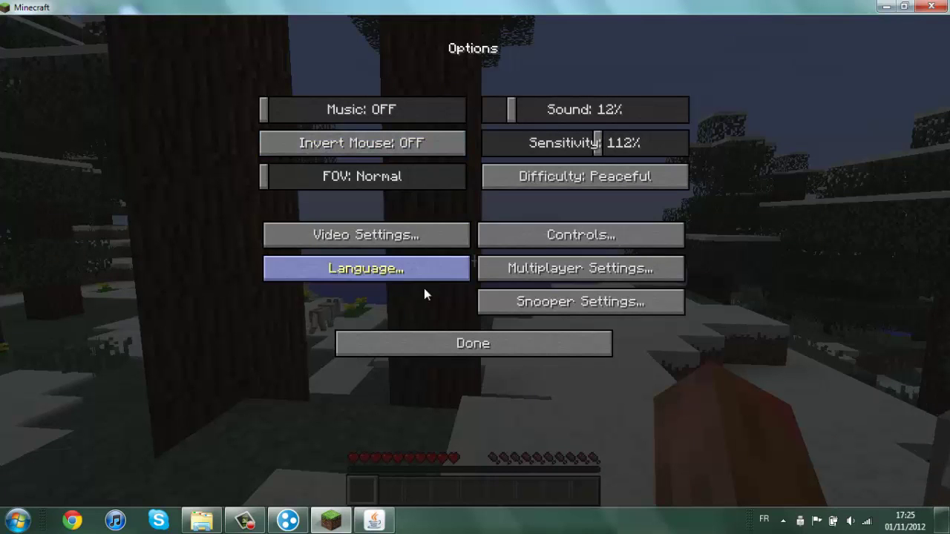
click(394, 236)
click(403, 98)
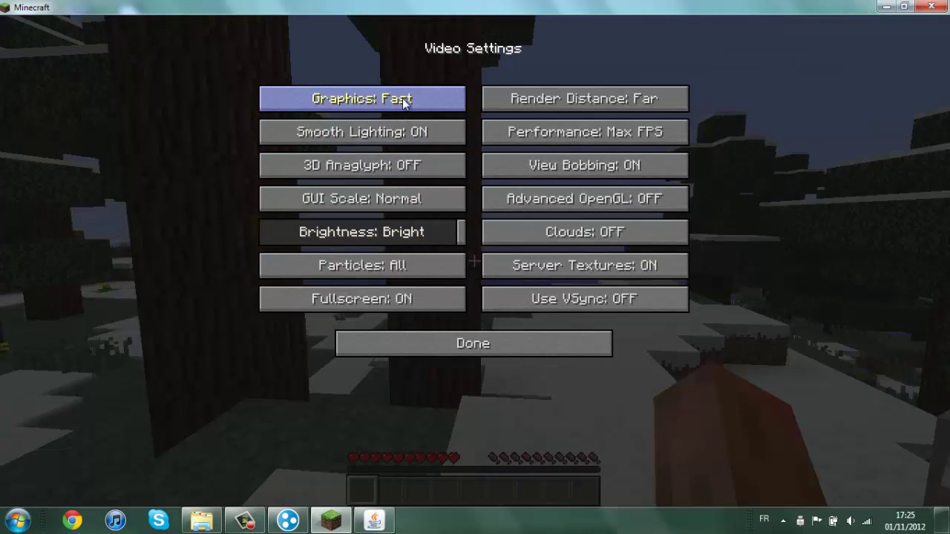
click(401, 349)
click(401, 348)
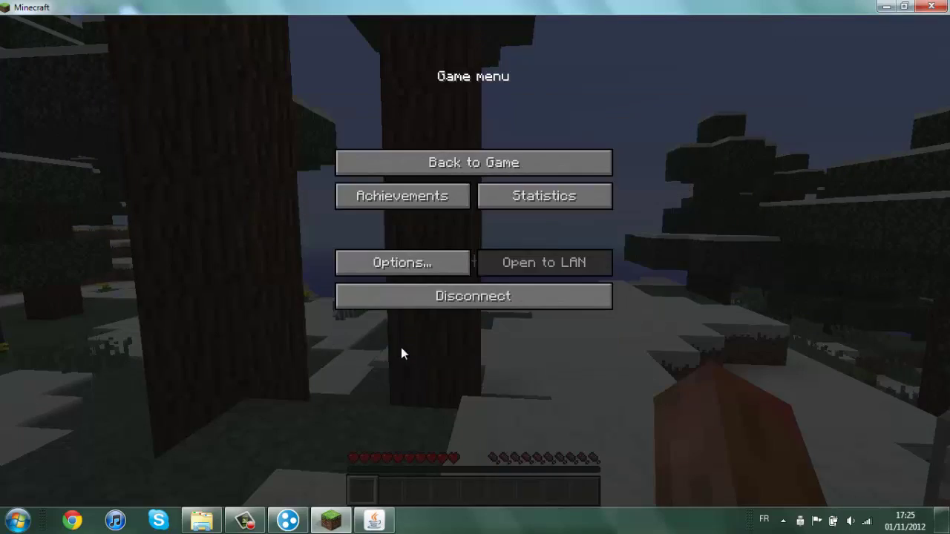
click(462, 162)
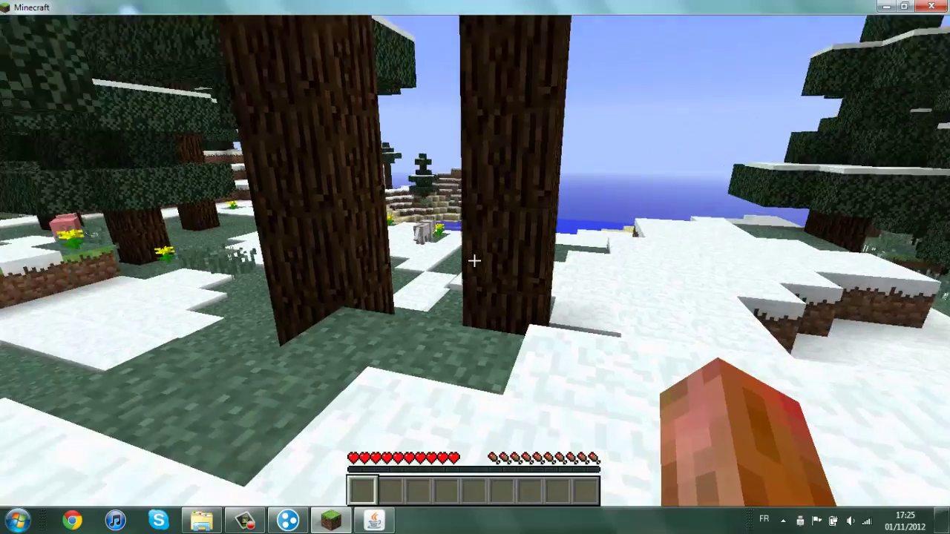
Walk up to the spruce tree and break off one log block.
key(w)
click(474, 261)
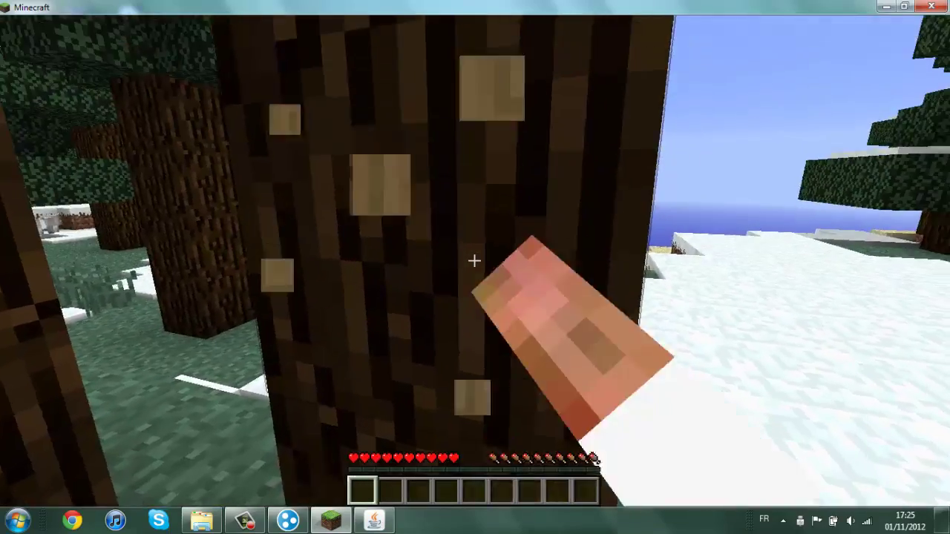
key(w)
click(475, 261)
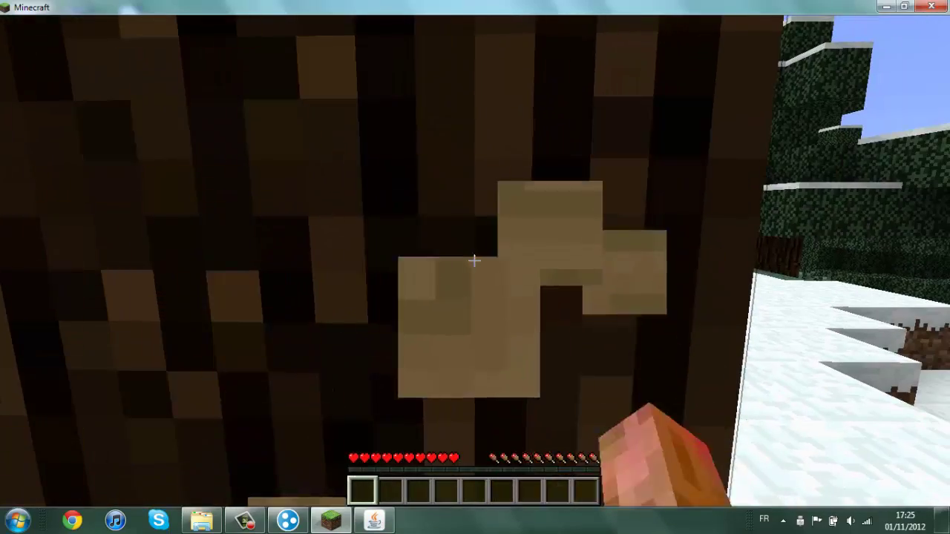
click(474, 260)
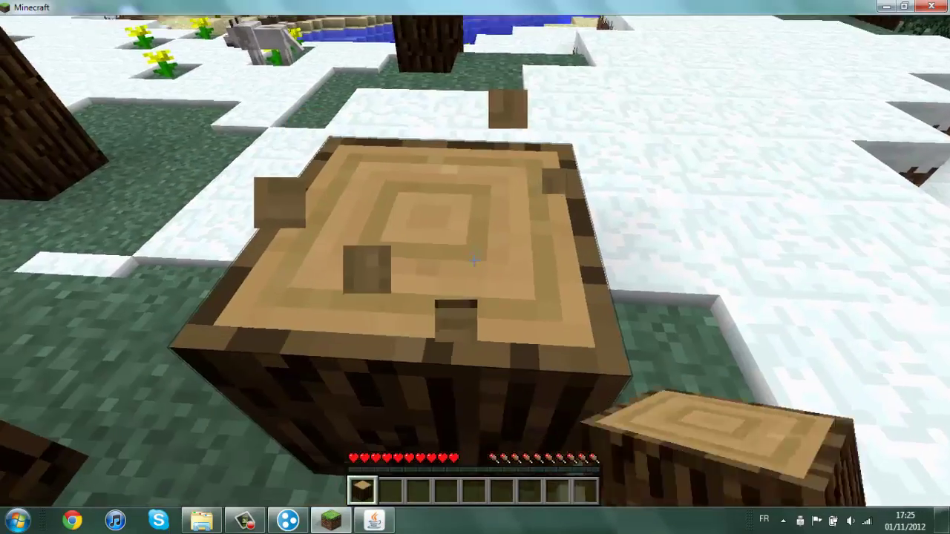
Craft the spruce log into planks, then the planks into a crafting table stored in the hotbar.
key(e)
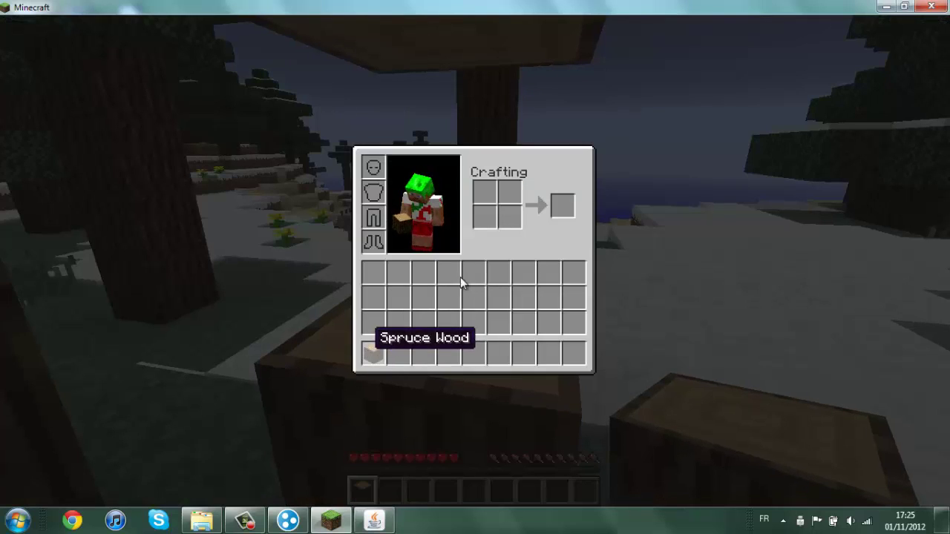
click(373, 355)
click(487, 218)
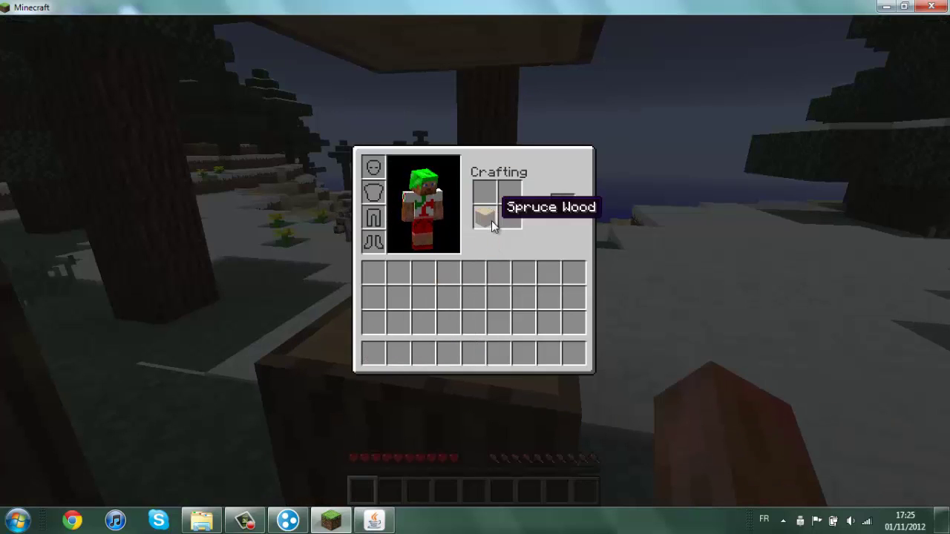
click(562, 208)
click(553, 302)
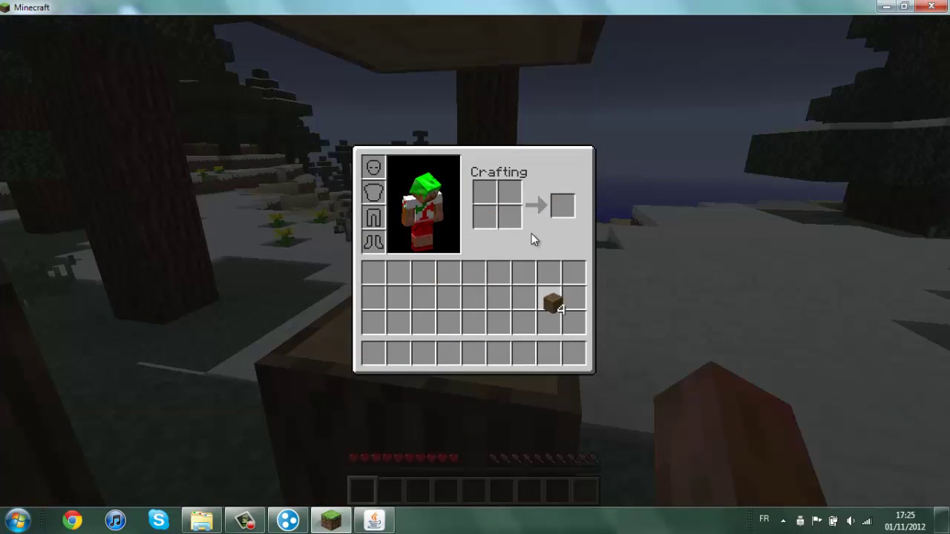
right_click(485, 217)
right_click(485, 192)
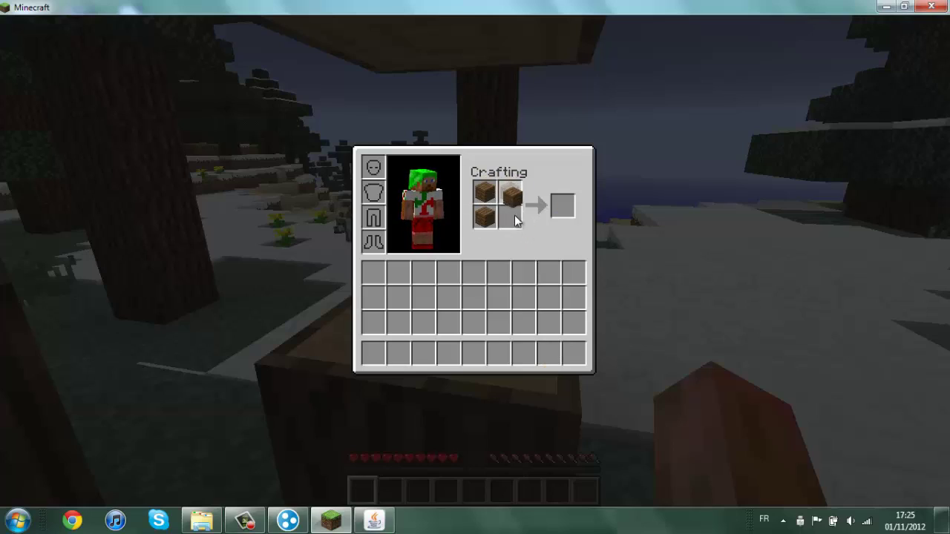
right_click(516, 220)
click(562, 206)
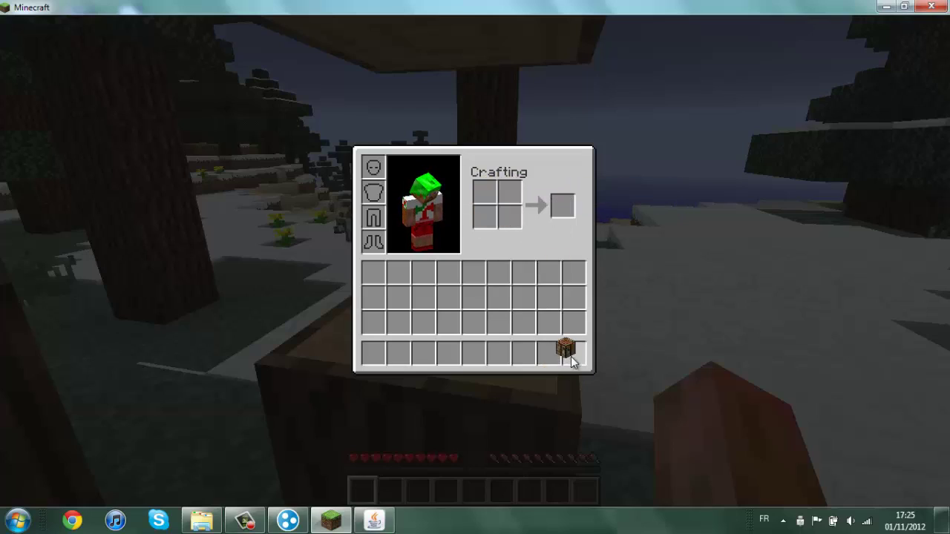
click(571, 359)
key(e)
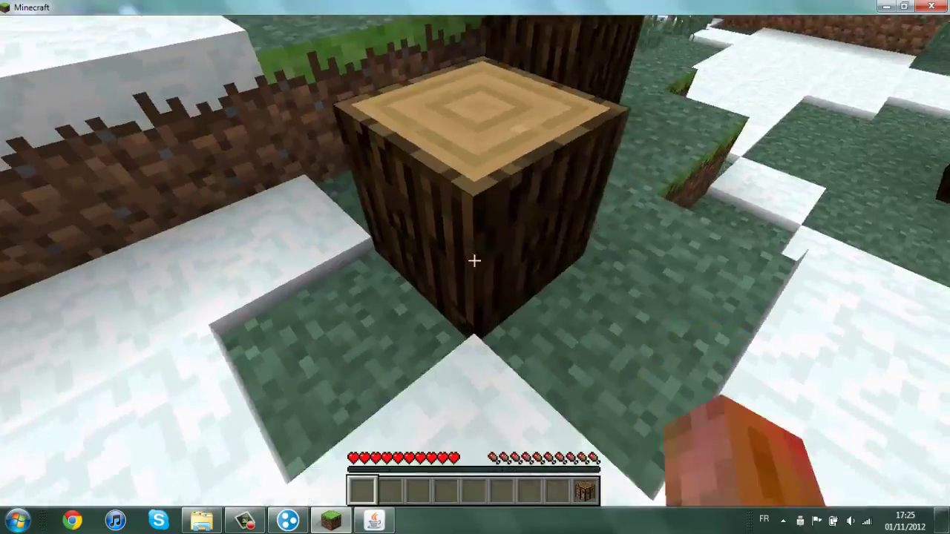
Place the crafting table beside the spruce log and pause the game.
scroll(474, 261, up, 1)
right_click(474, 260)
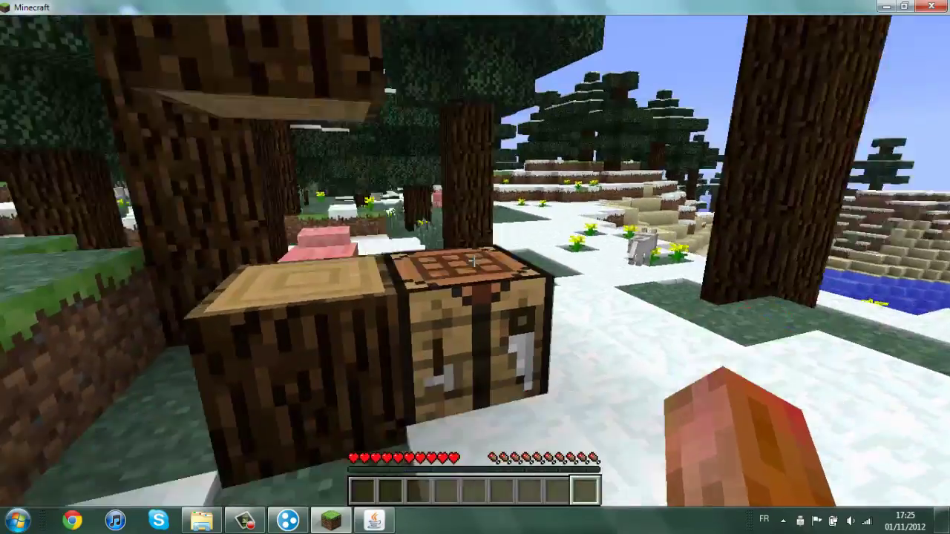
key(Escape)
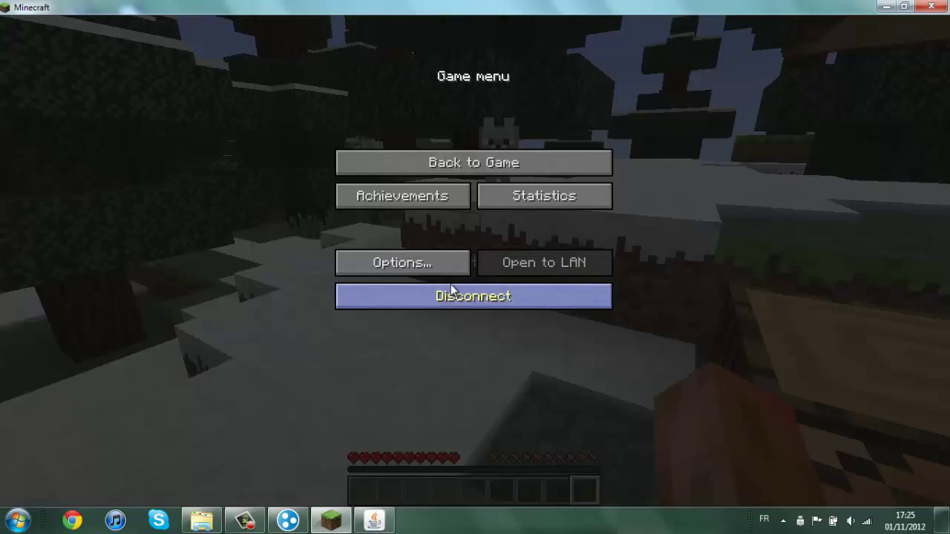
Disconnect from the tutorial server, minimize Minecraft and show the CamRecord capture window.
click(450, 288)
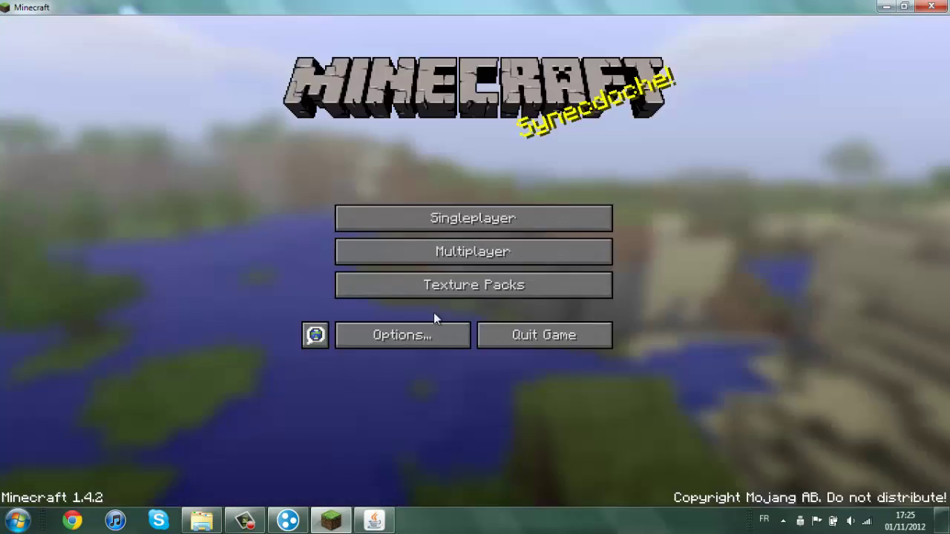
click(335, 522)
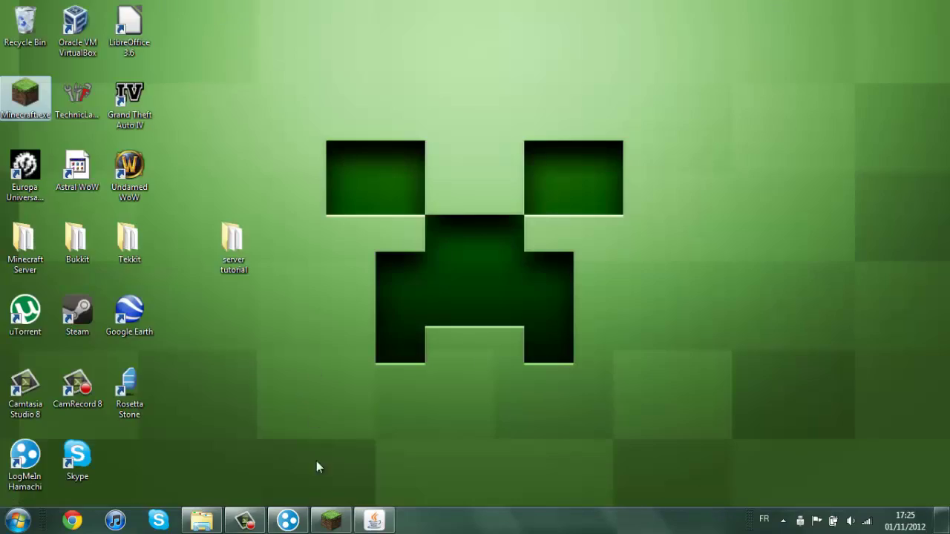
click(247, 522)
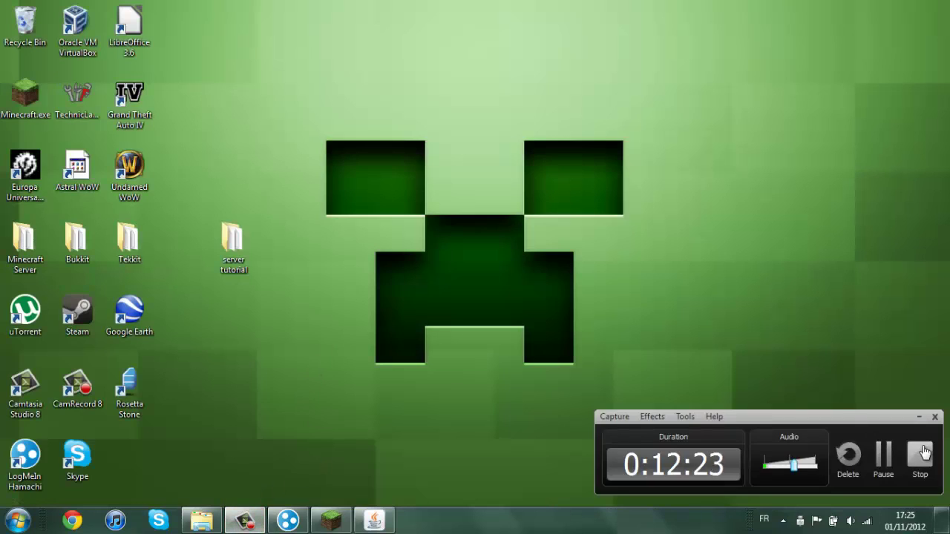